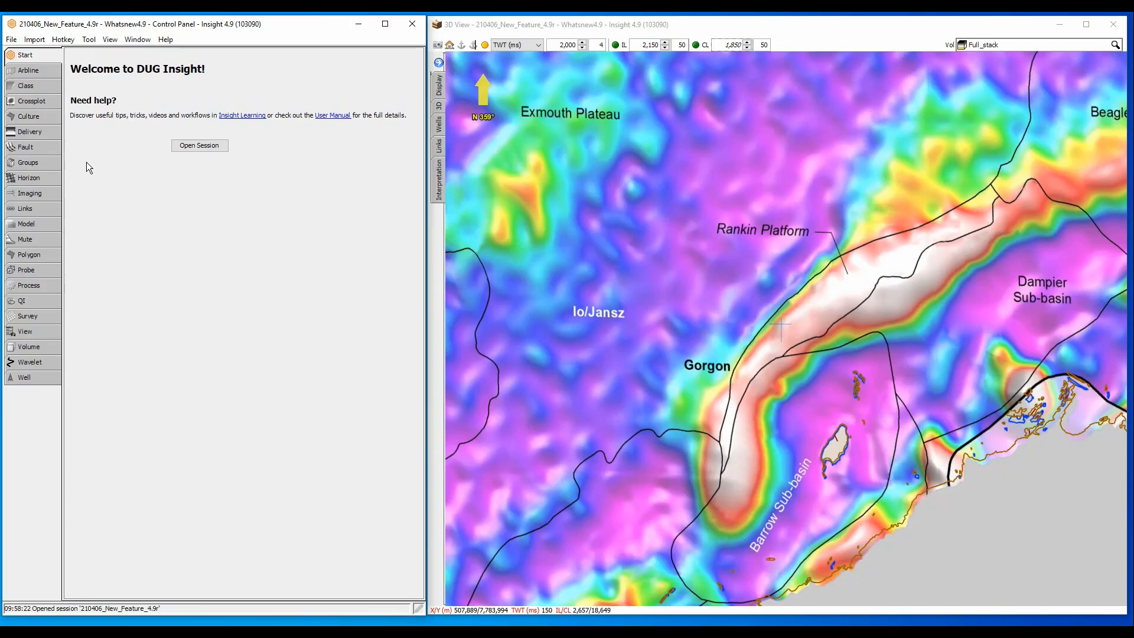
Step: Tilt the map into a 3D perspective and show the Wells_AU_GDA94_UTM50S well points
click(32, 117)
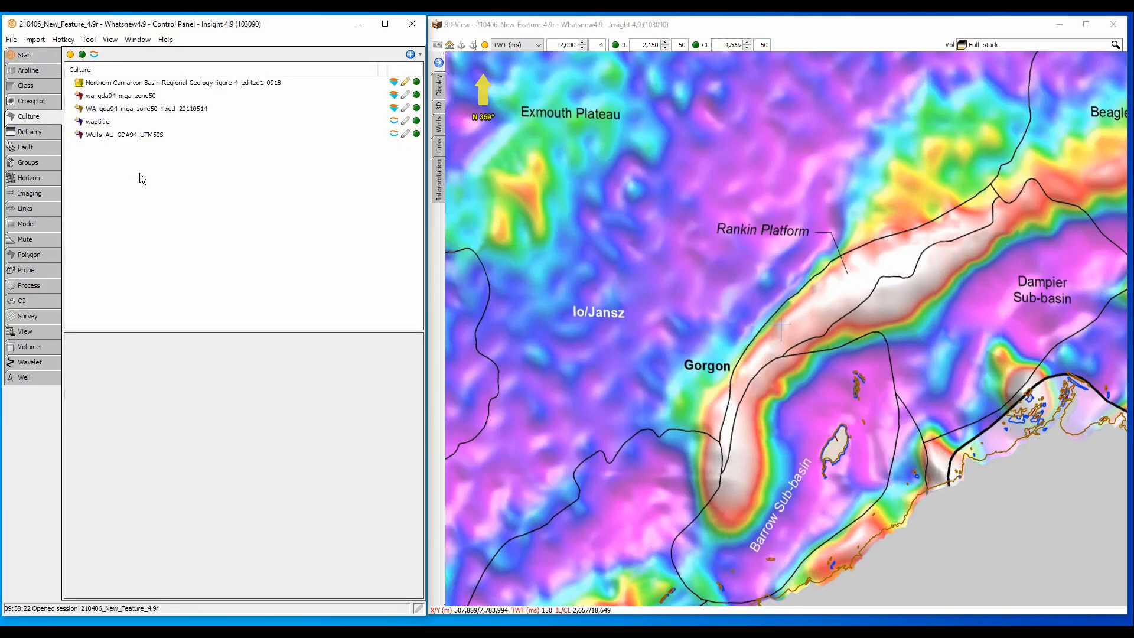
drag(734, 339, 912, 289)
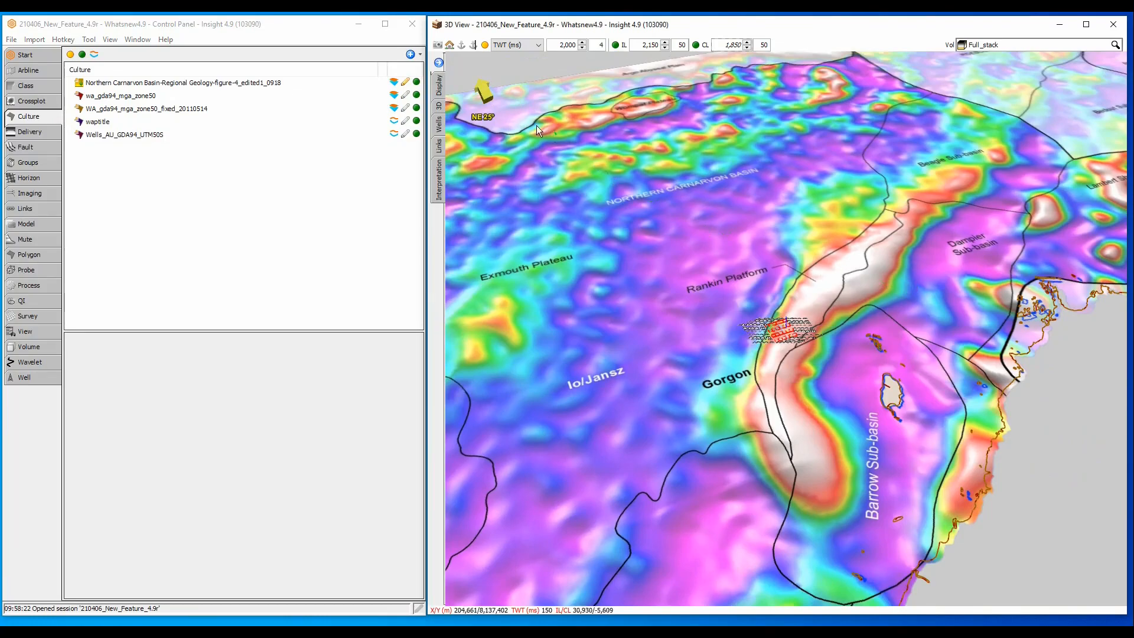
click(391, 133)
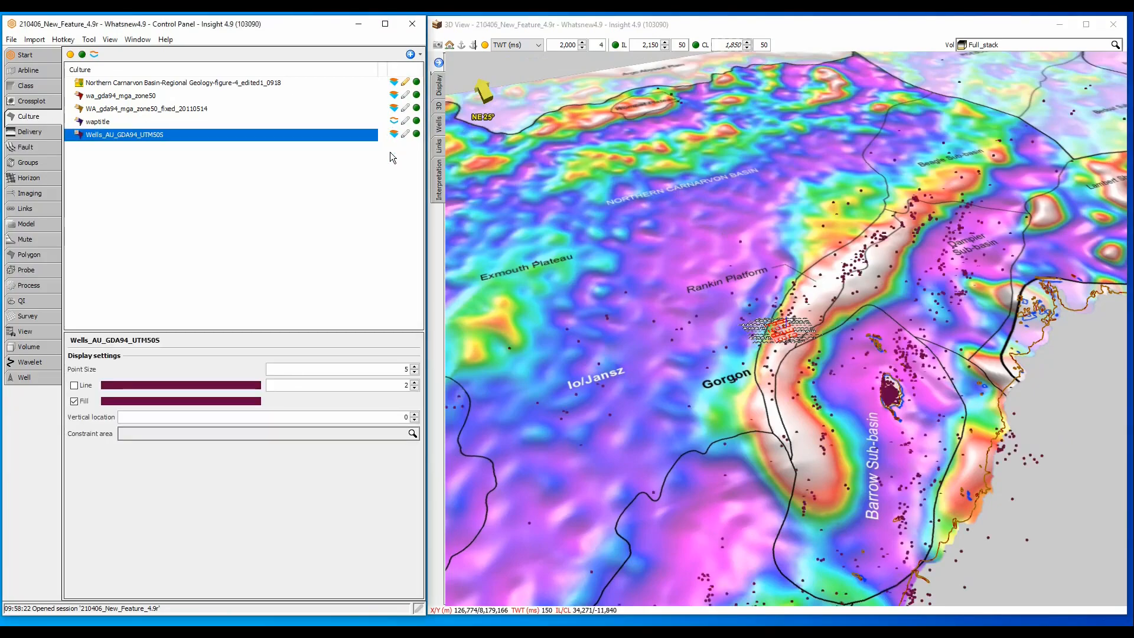
scroll(831, 345, up, 2)
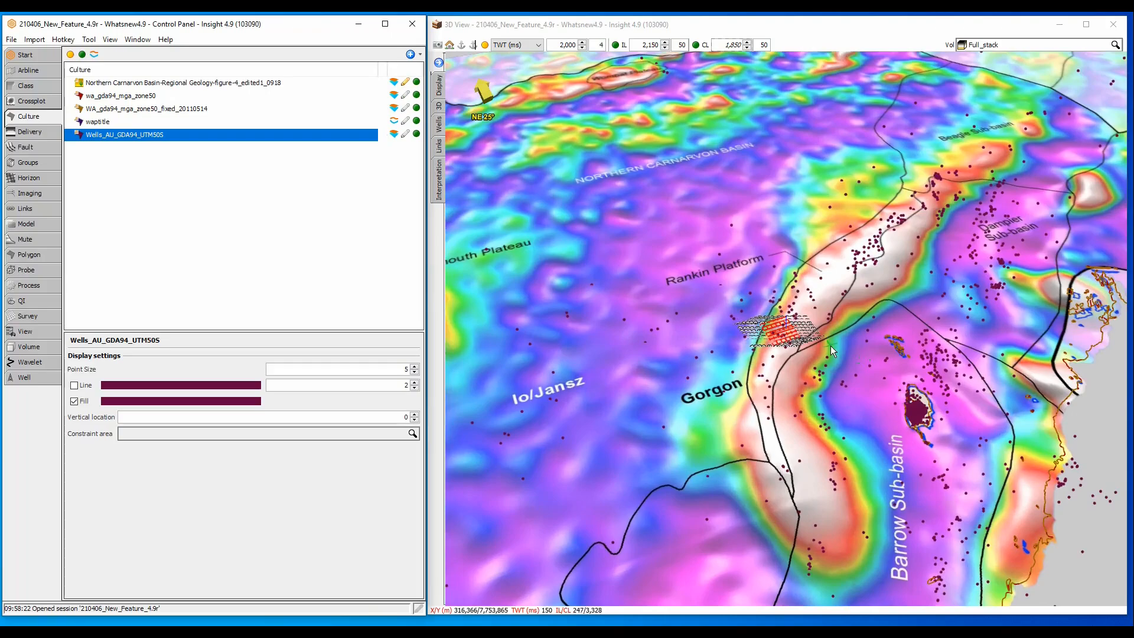
scroll(830, 346, up, 3)
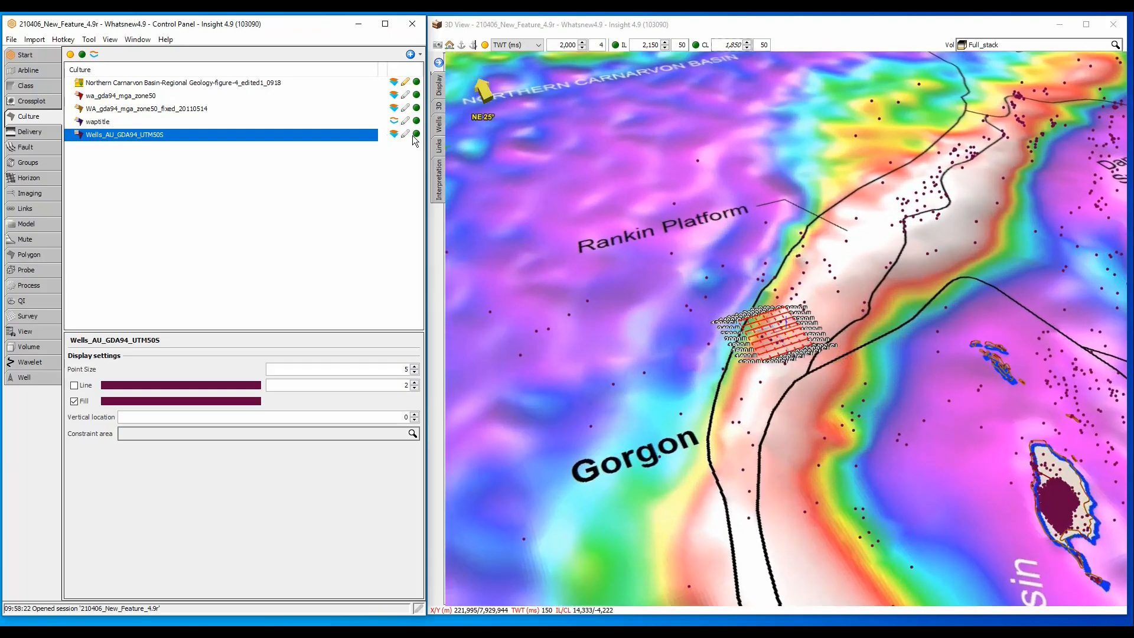
Step: Show the waptitle polygon grid and orbit the scene around the seismic survey
click(395, 121)
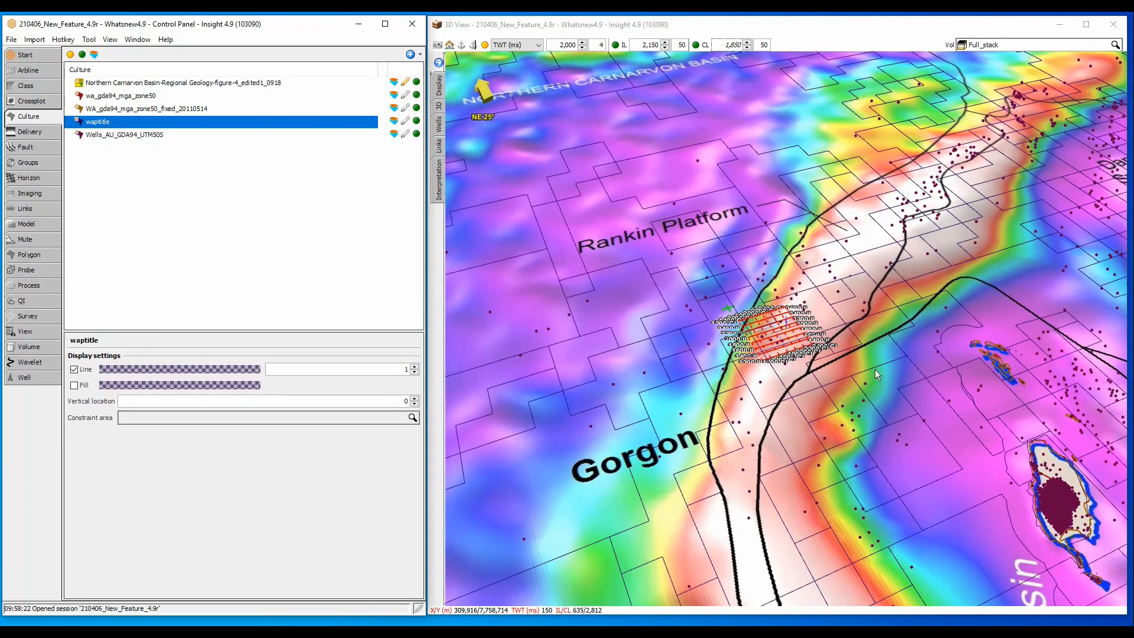
scroll(874, 367, up, 2)
scroll(806, 395, up, 3)
drag(859, 416, 756, 423)
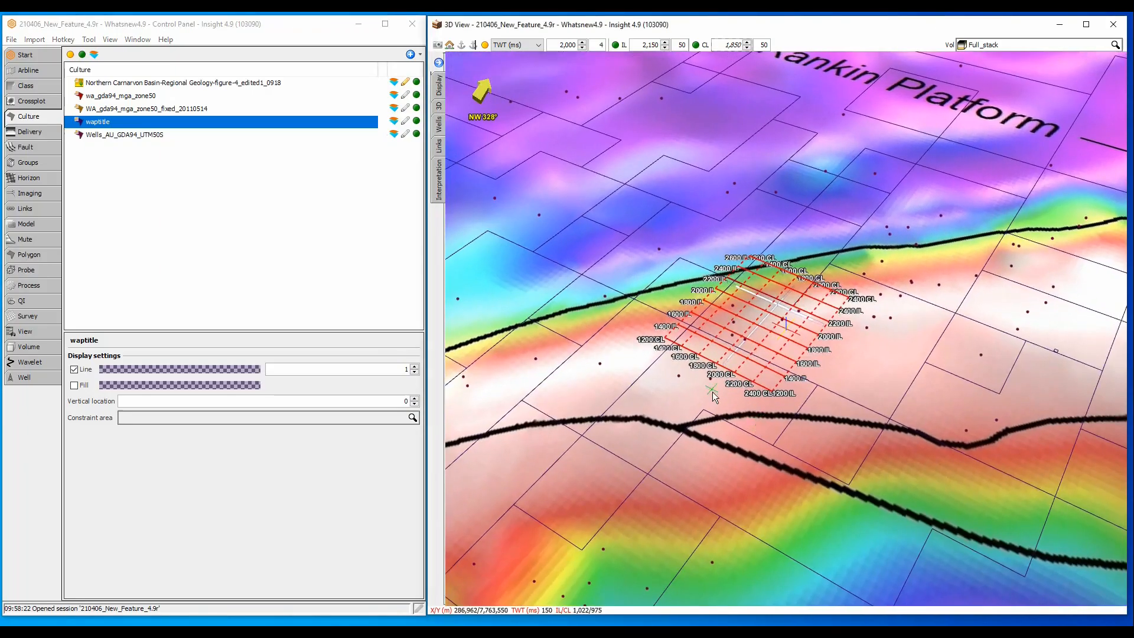
Step: Hide the regional geology image and export the waptitle shapes to a new map polygon in TWT (ms)
click(416, 81)
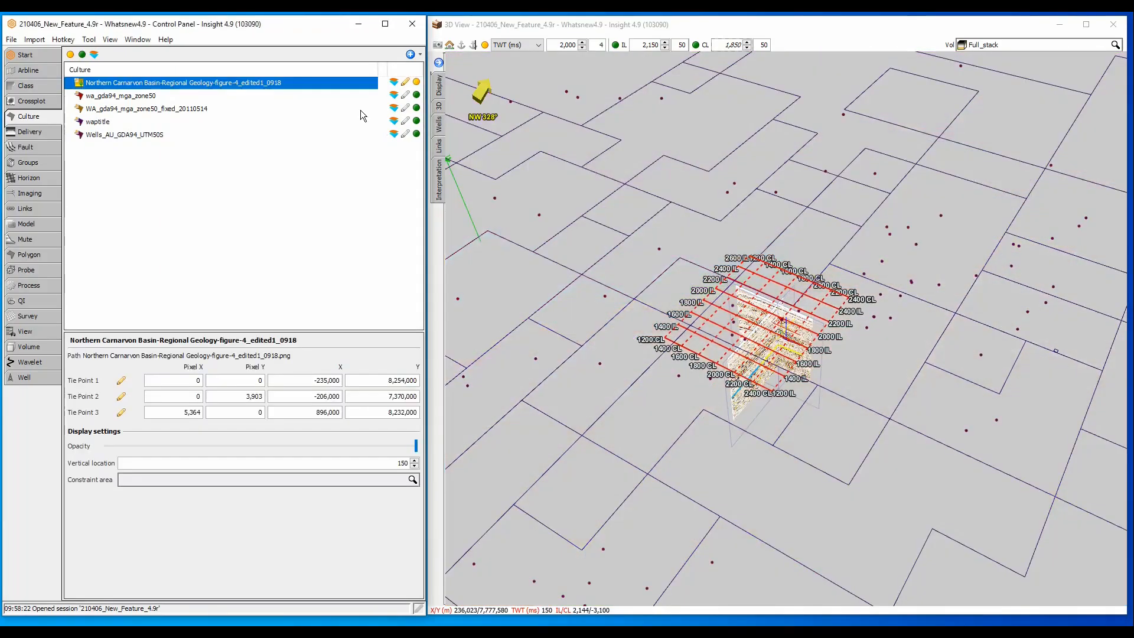
click(112, 122)
right_click(103, 121)
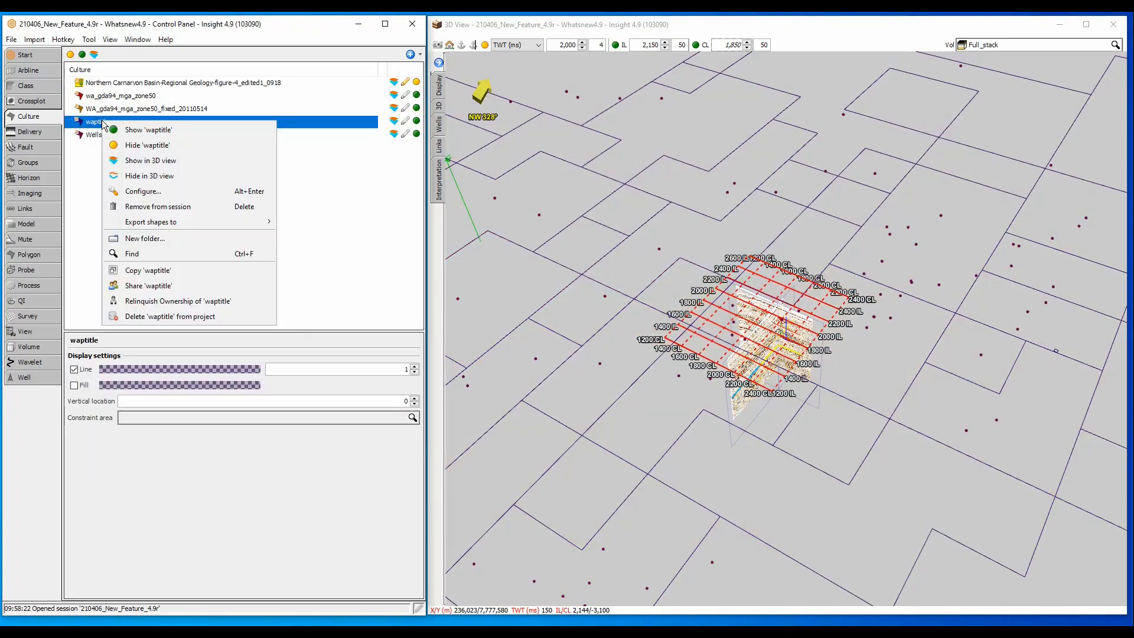
mouse_move(192, 219)
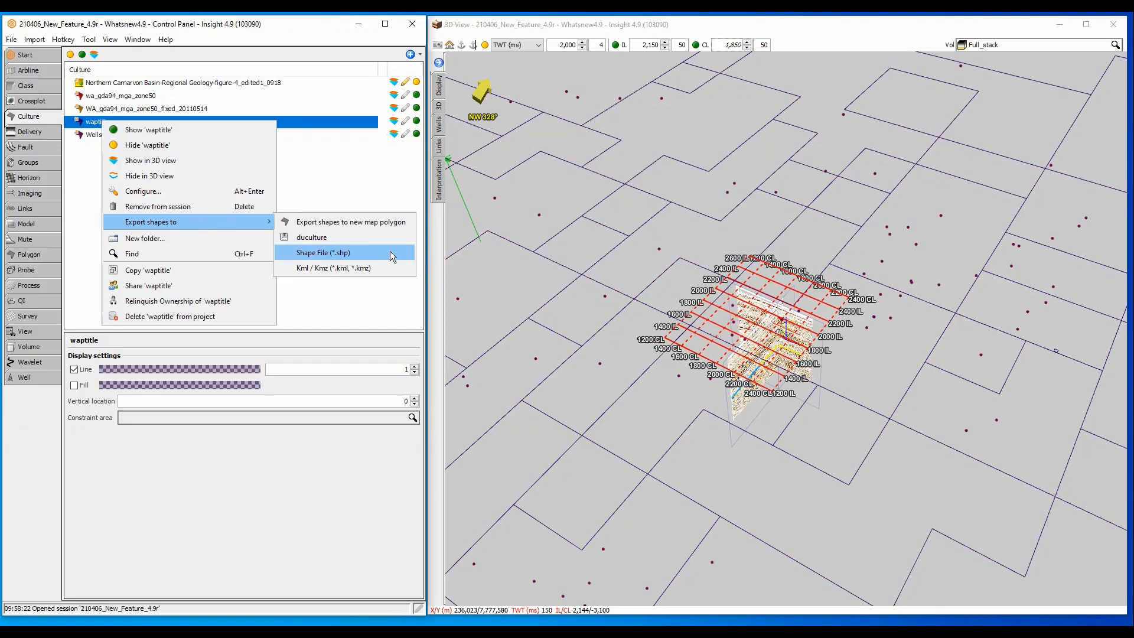
click(405, 221)
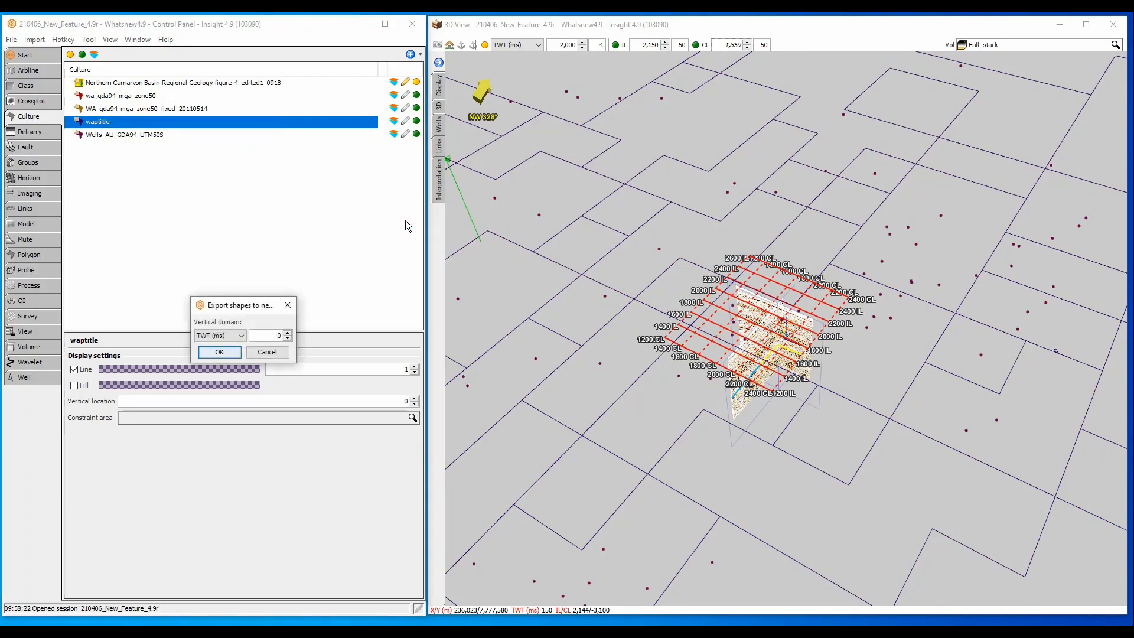
click(228, 352)
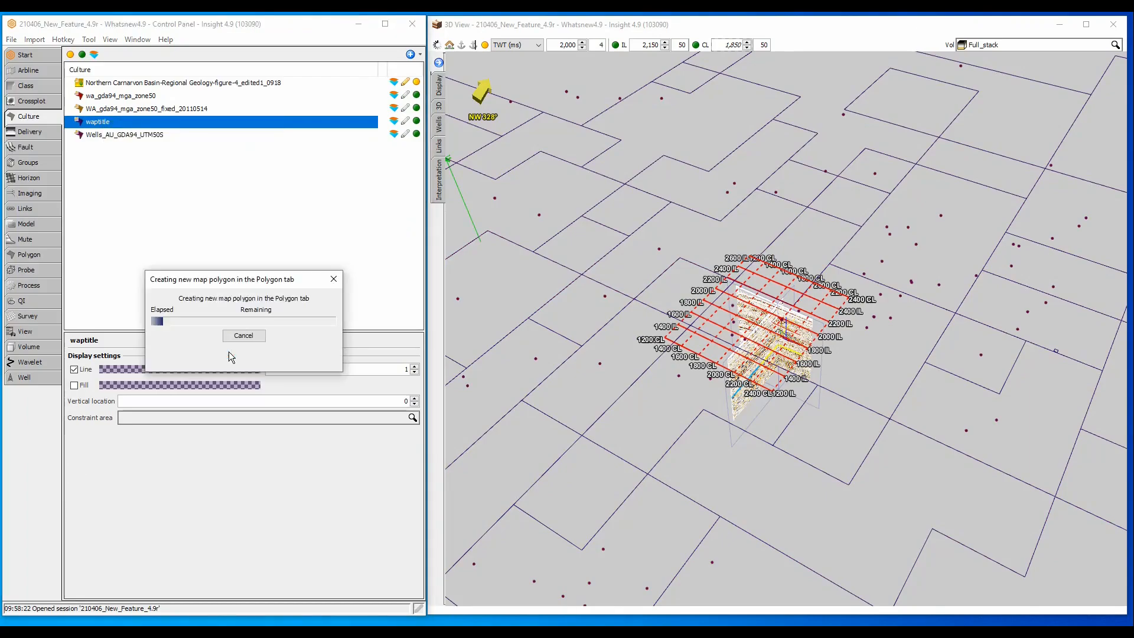
Step: Set the waptitle map polygon's line width to 4
click(29, 255)
drag(154, 447, 192, 453)
text(4)
key(Return)
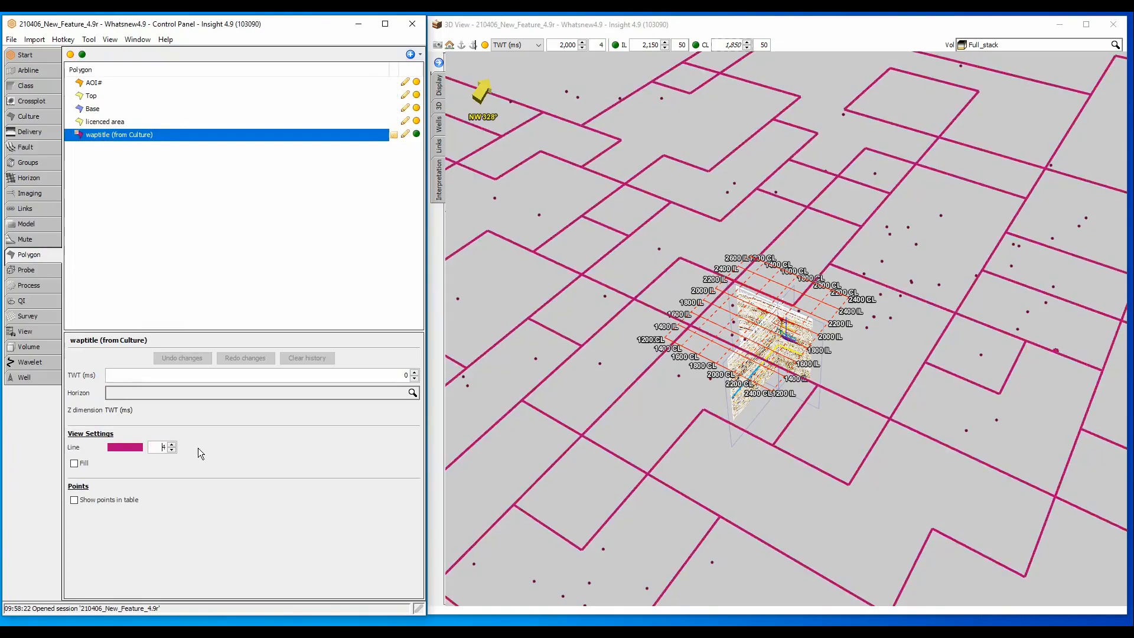
Step: Hide the waptitle polygon and all culture layers from the 3D view
click(416, 134)
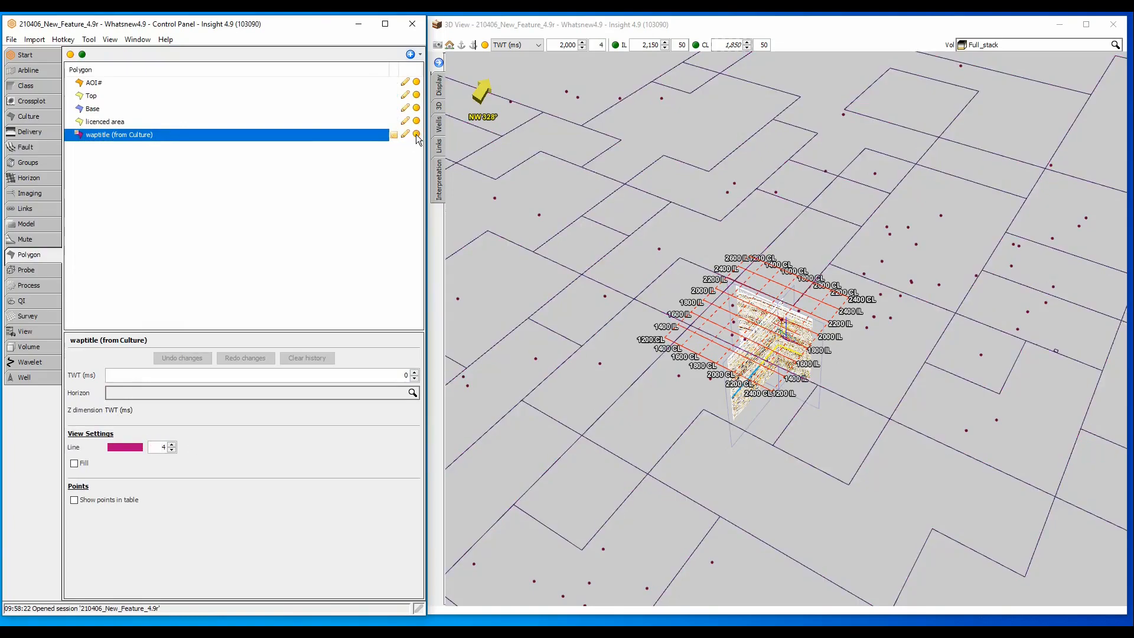
click(38, 116)
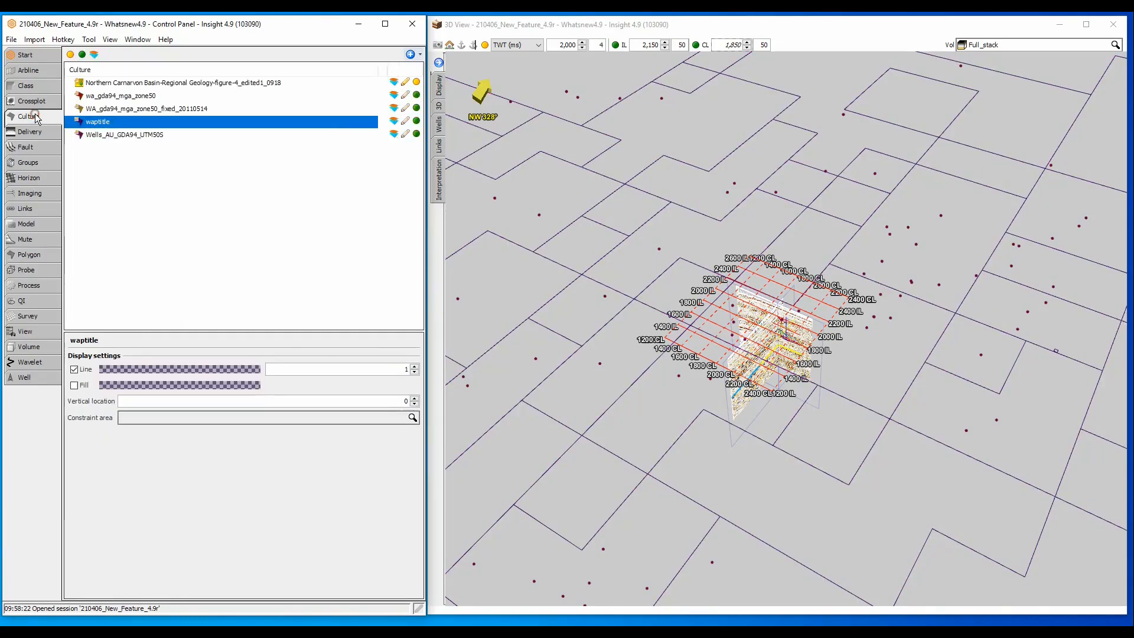
click(71, 54)
scroll(838, 304, up, 5)
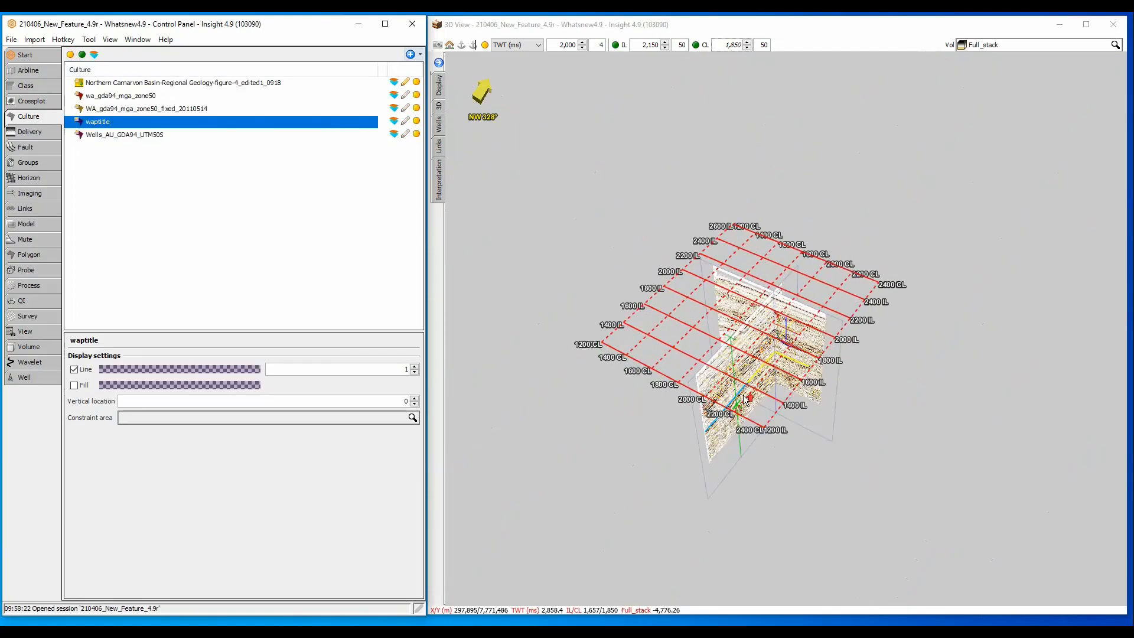
Step: Minimize the 3D view and open the Well Manager Tool, moved right and enlarged to show more columns
click(1058, 25)
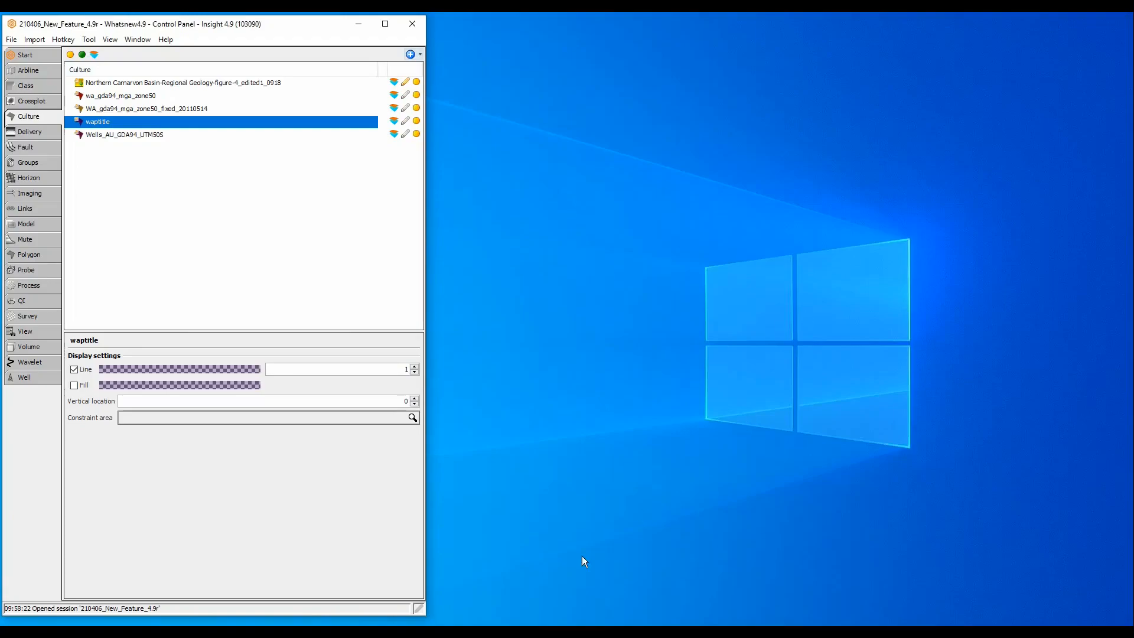
key(alt+Tab)
click(270, 475)
drag(299, 115, 722, 75)
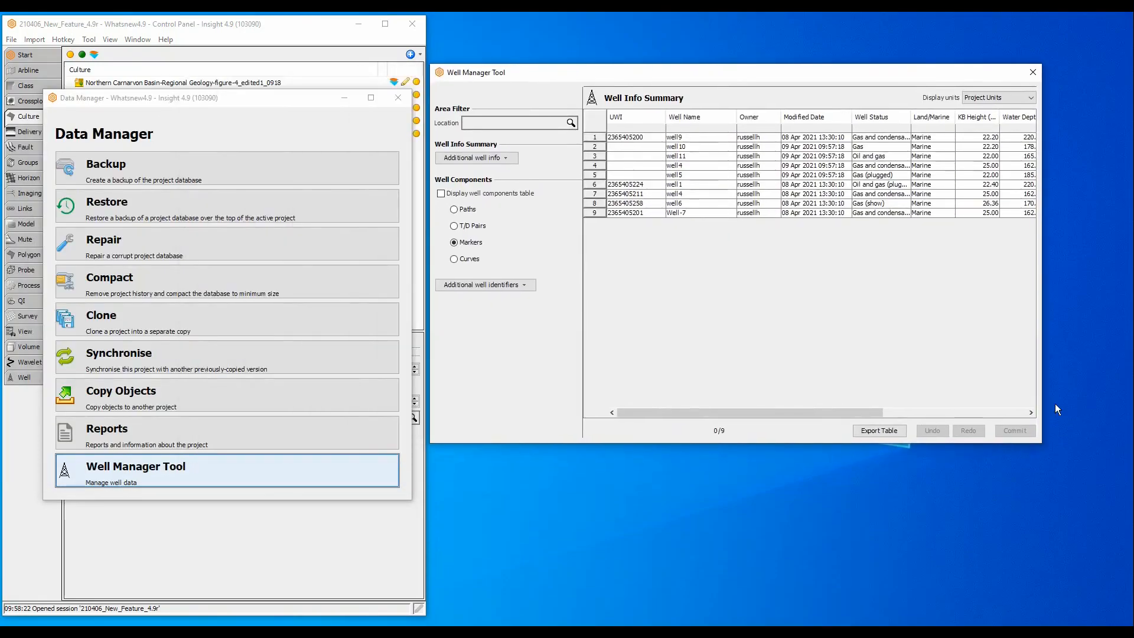
drag(1041, 443, 1126, 583)
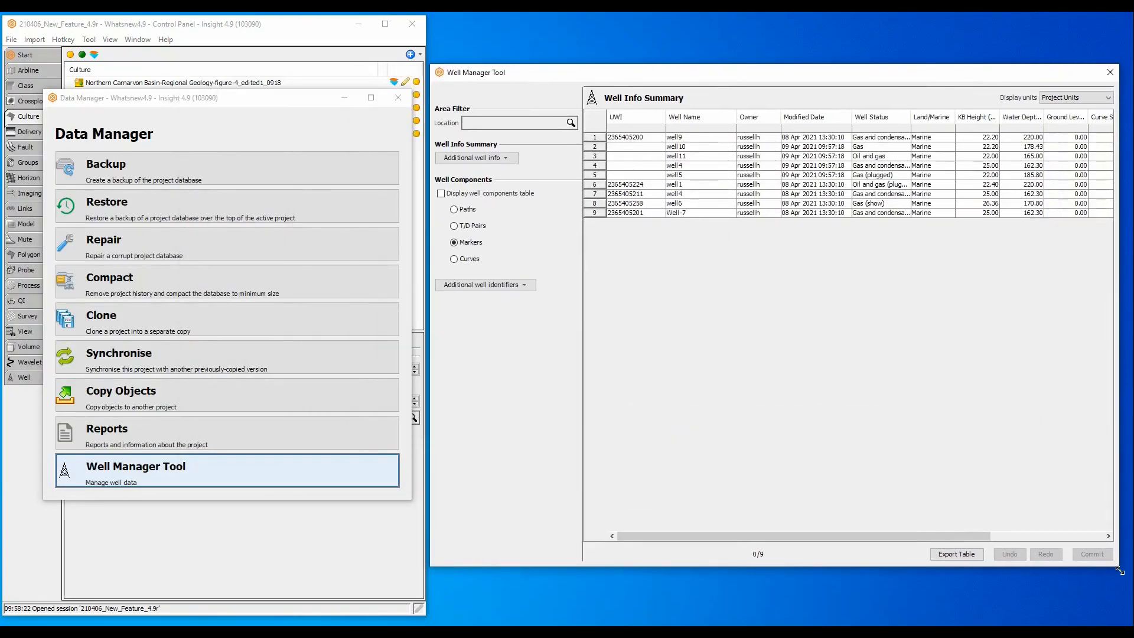
click(547, 123)
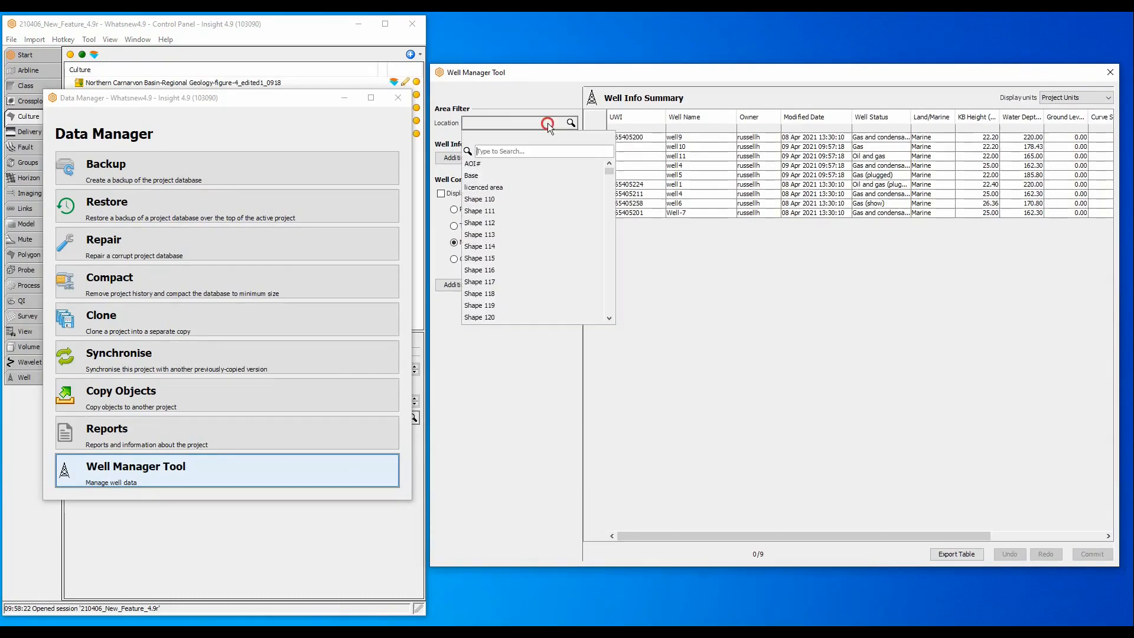
click(496, 174)
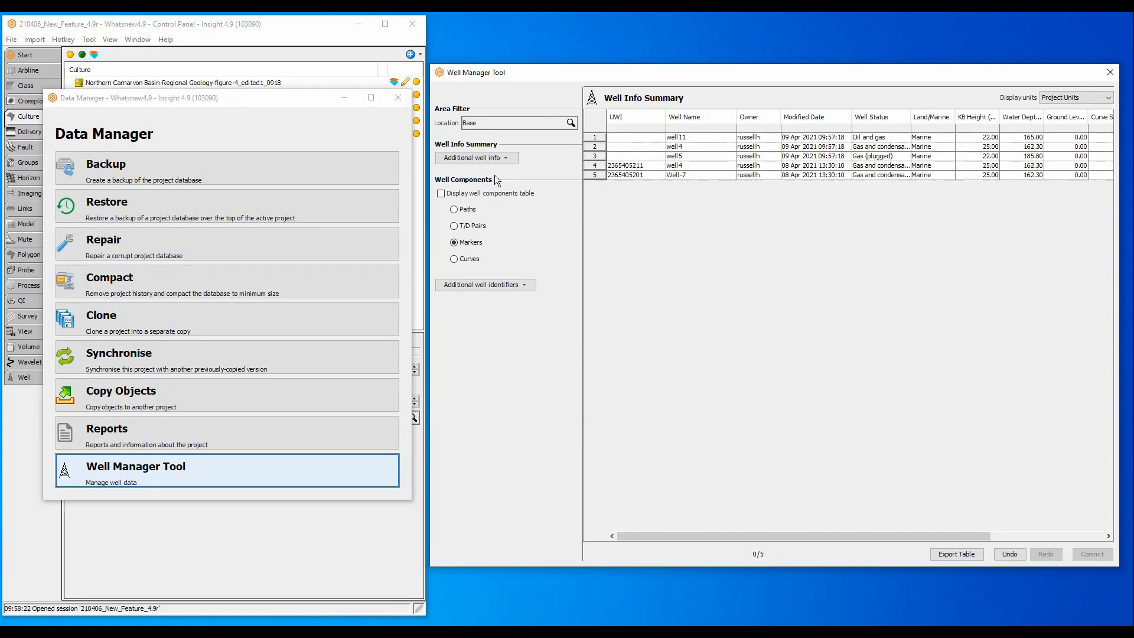
click(887, 129)
text(cond)
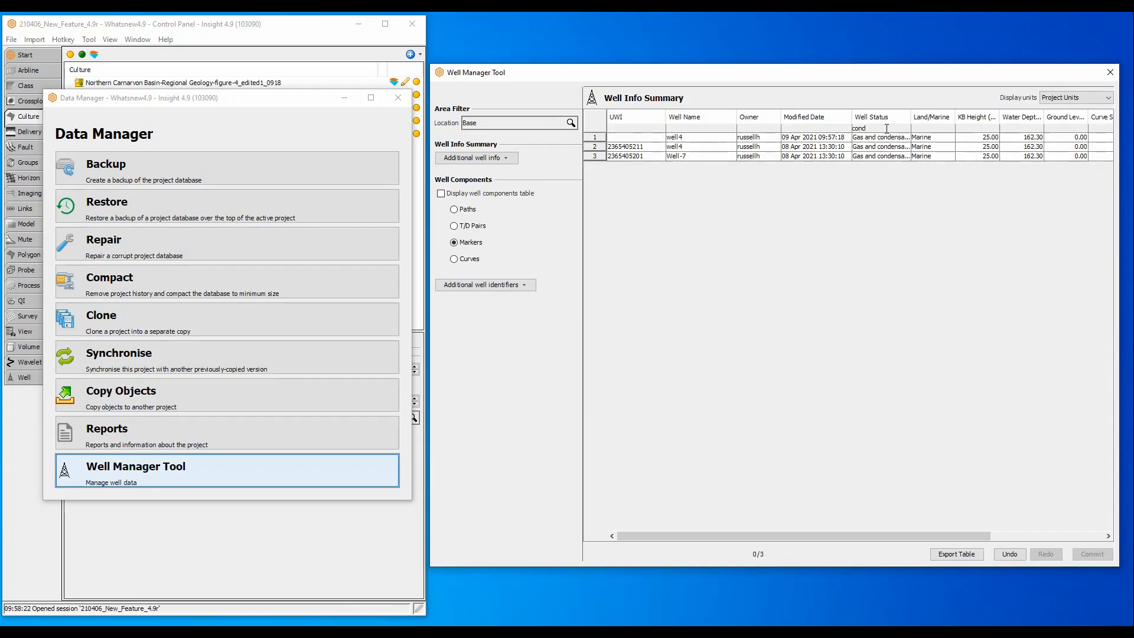
click(711, 128)
text(7)
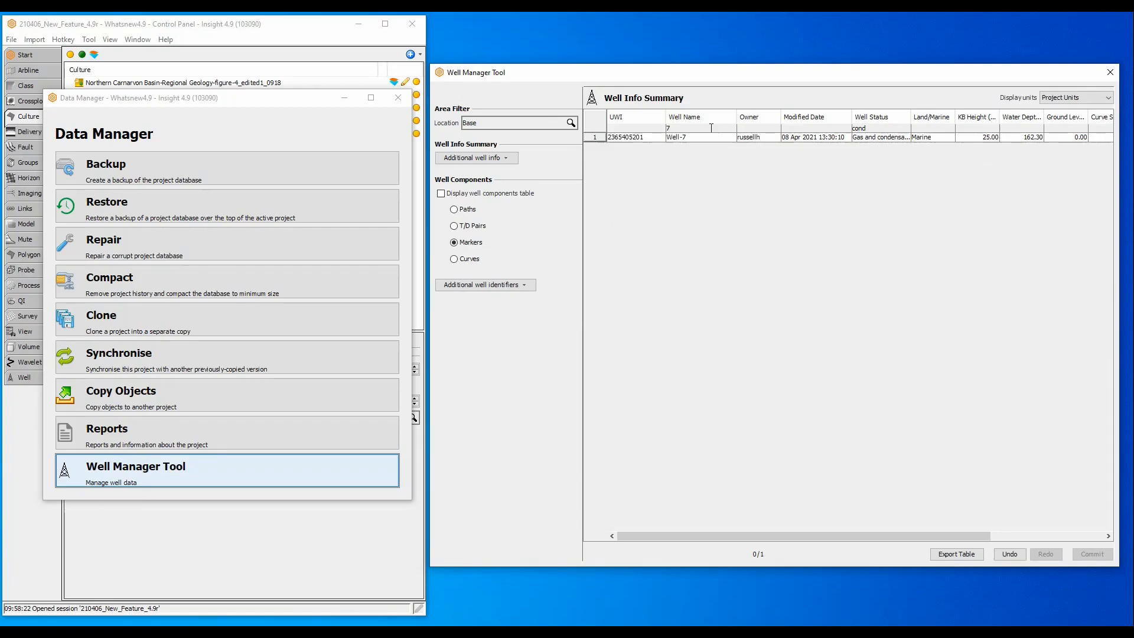
key(BackSpace)
drag(874, 128, 822, 127)
key(BackSpace)
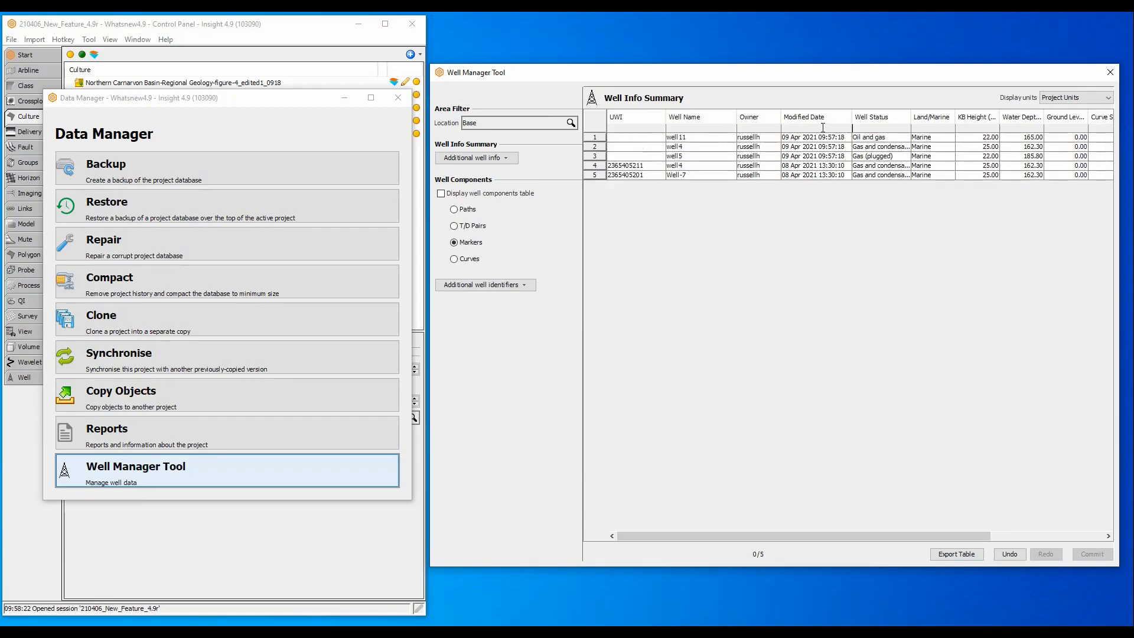
click(526, 122)
click(495, 137)
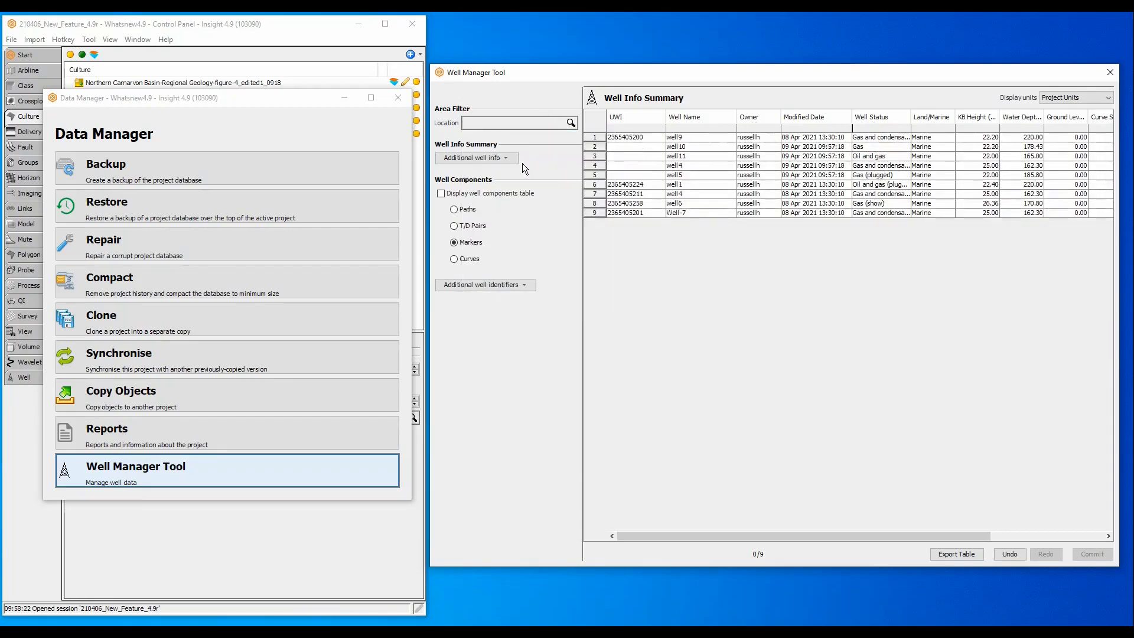
double_click(641, 175)
key(Return)
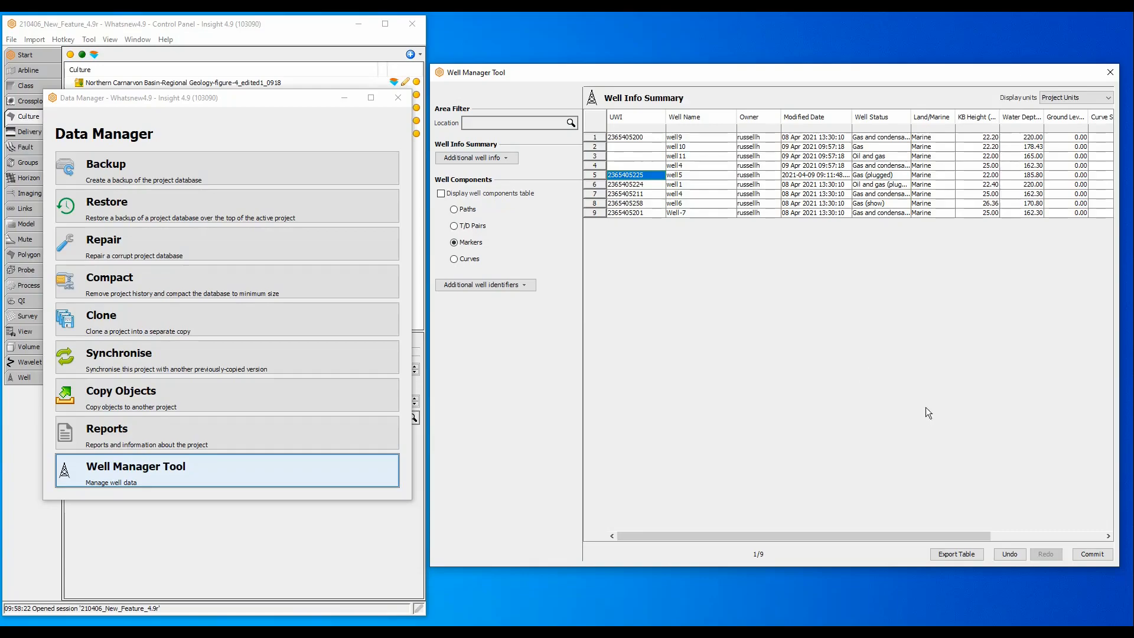
click(1104, 556)
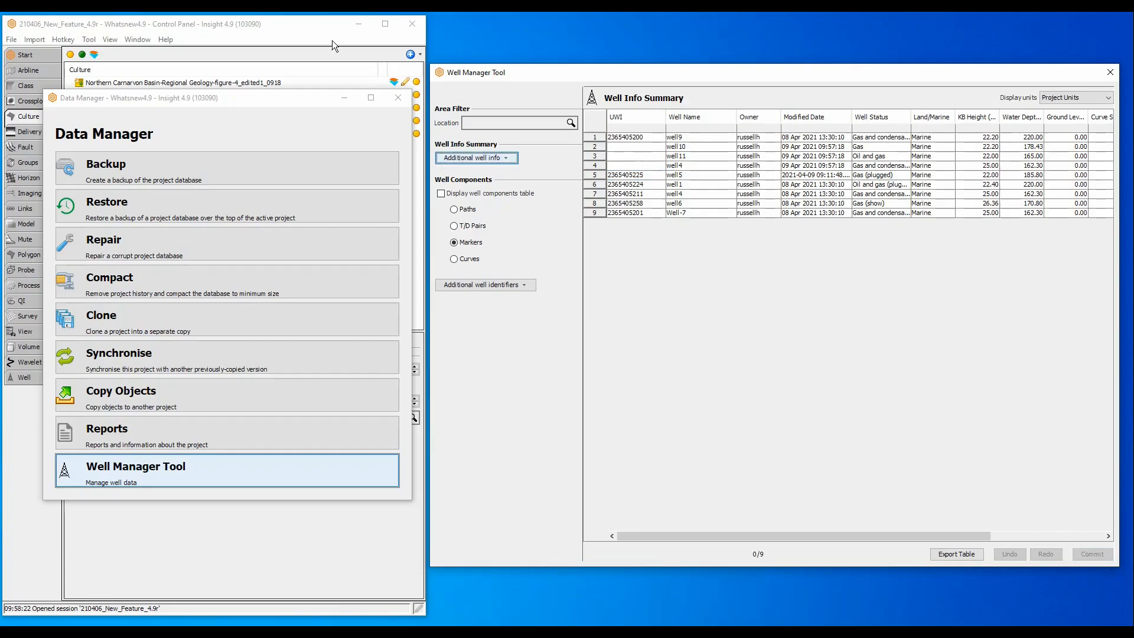
Step: Open well5's configuration from the wells list, close it, and begin selecting wells at well 11
click(301, 30)
click(51, 377)
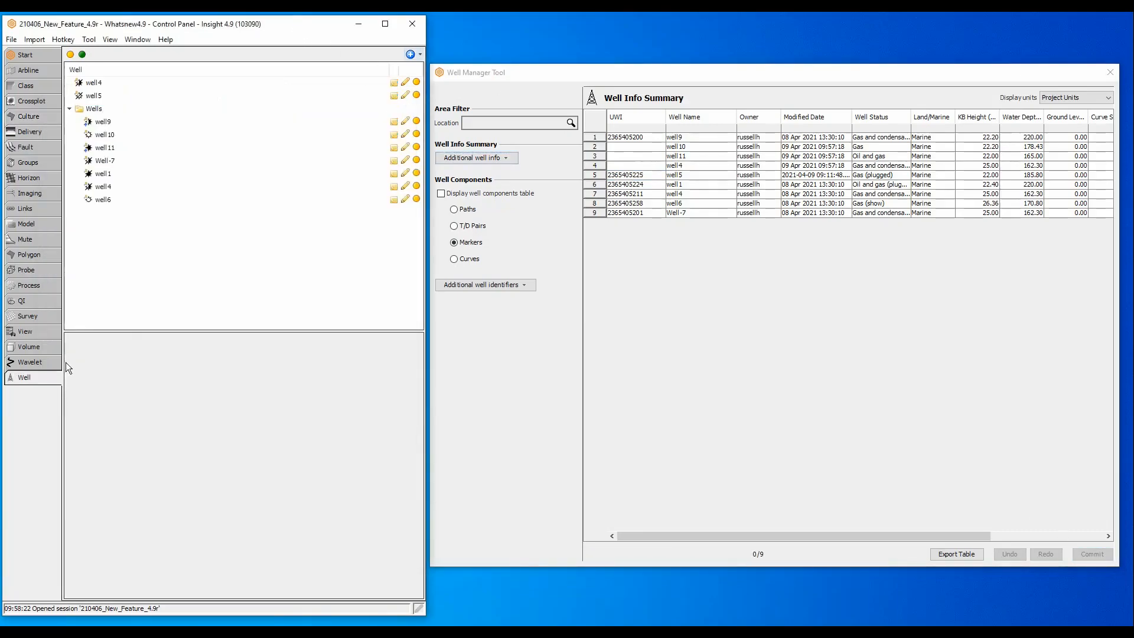
double_click(95, 95)
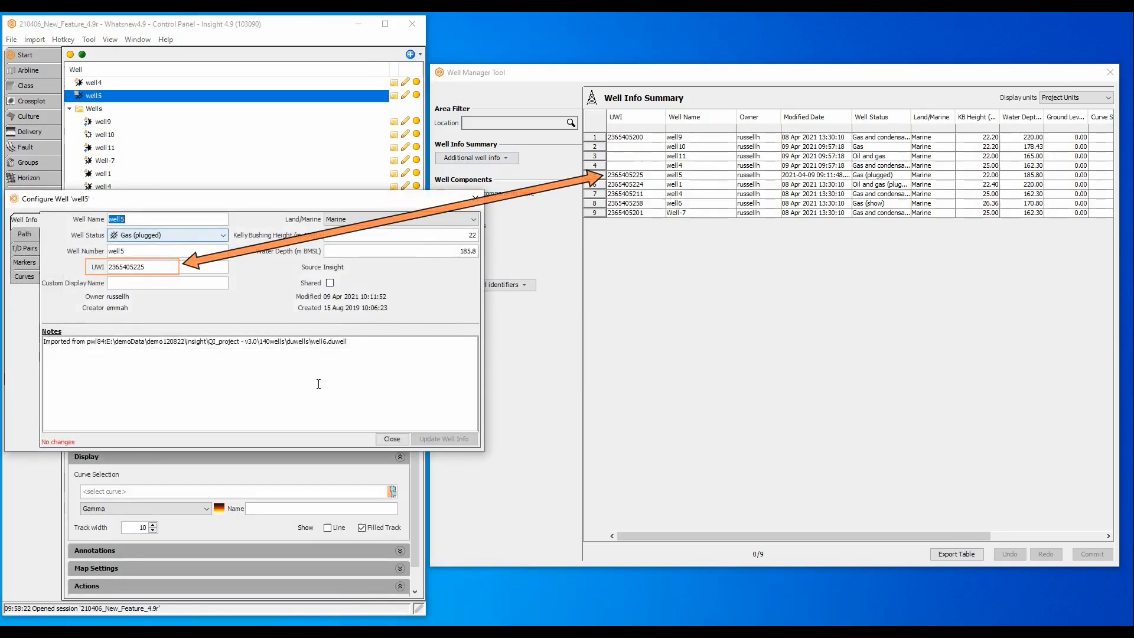
click(390, 439)
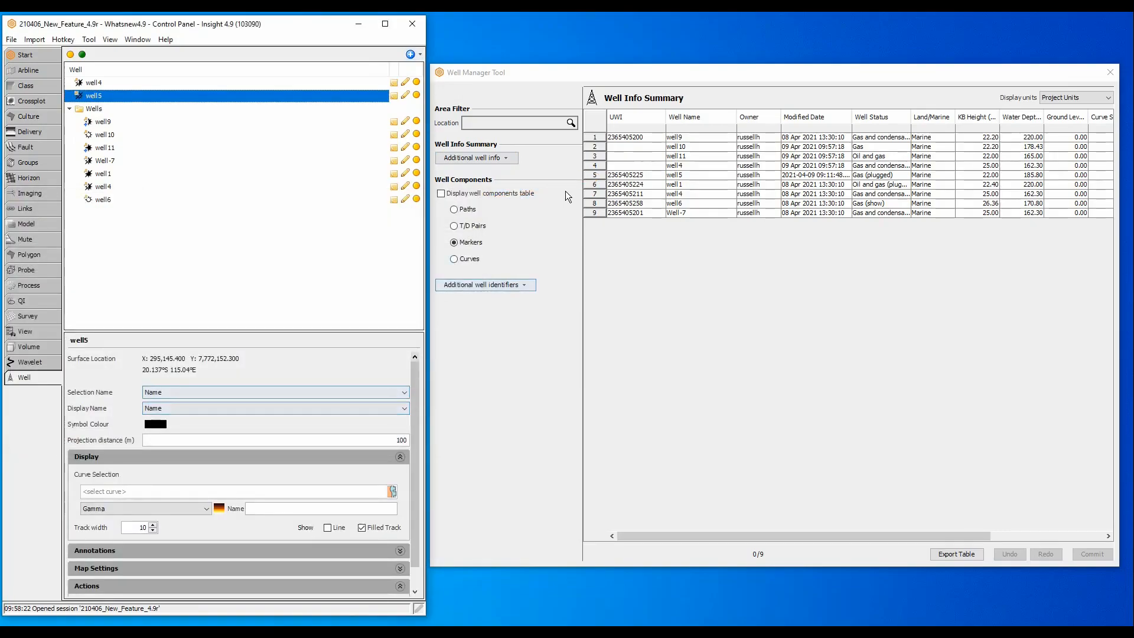
click(593, 155)
Step: Show the components table for well 11, well4, well5 and well 1, filter markers to C5, and sort by marker name
shift+click(594, 183)
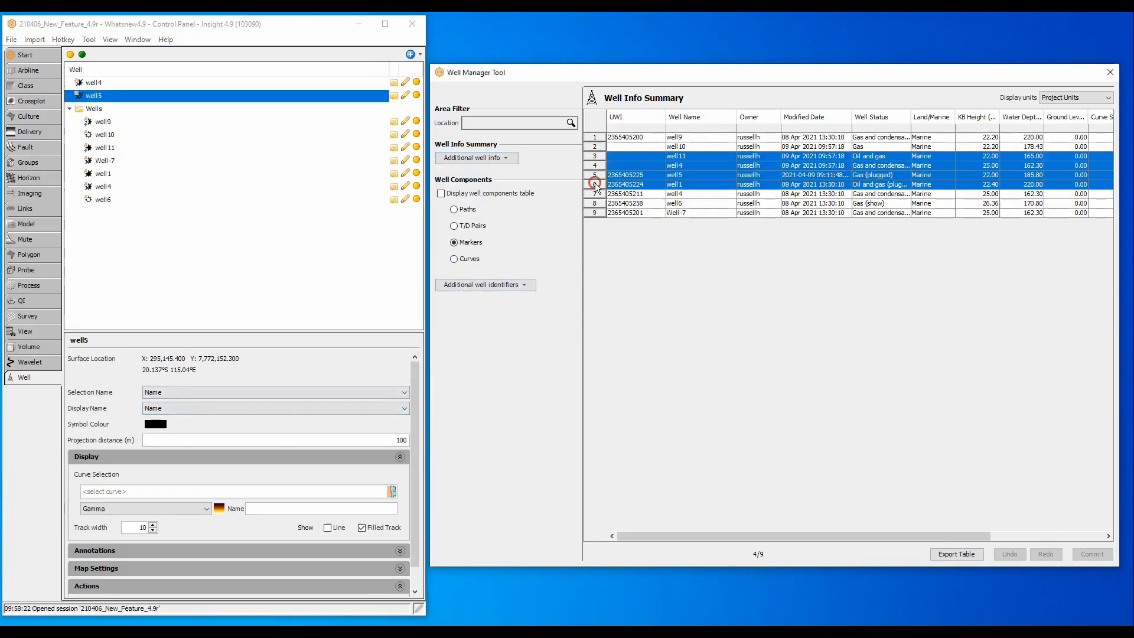
click(441, 193)
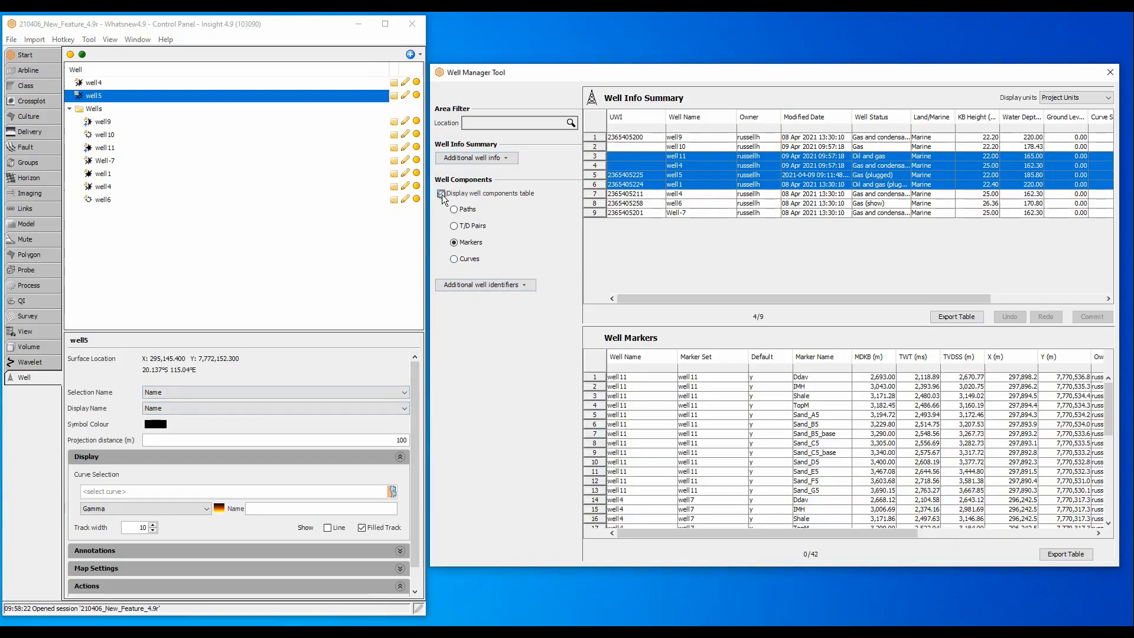
click(838, 368)
text(C5)
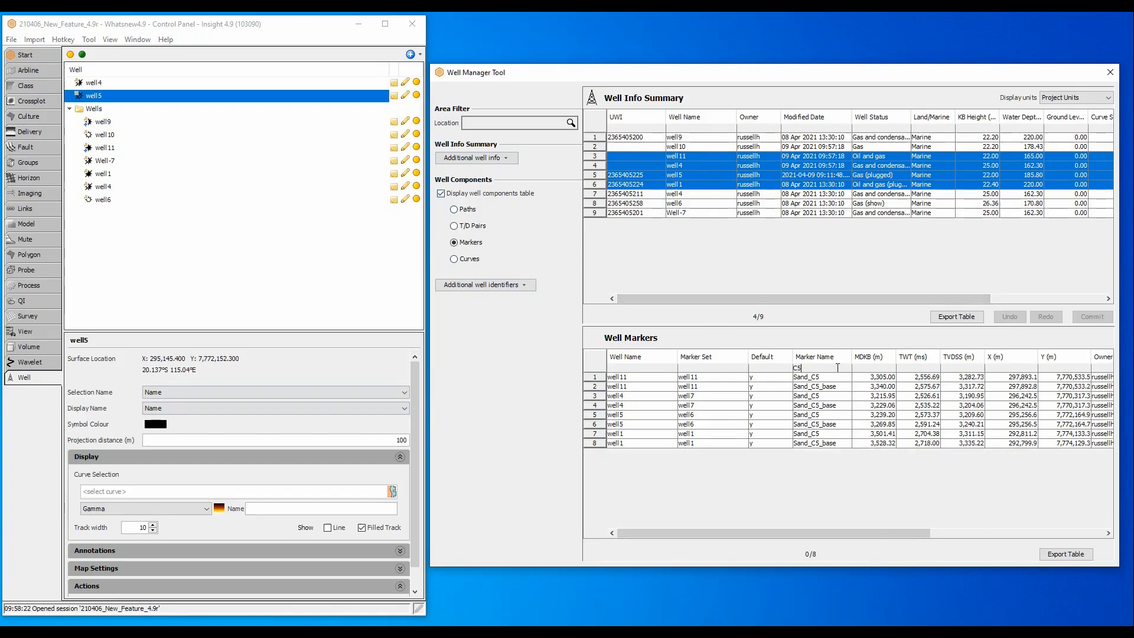
click(838, 358)
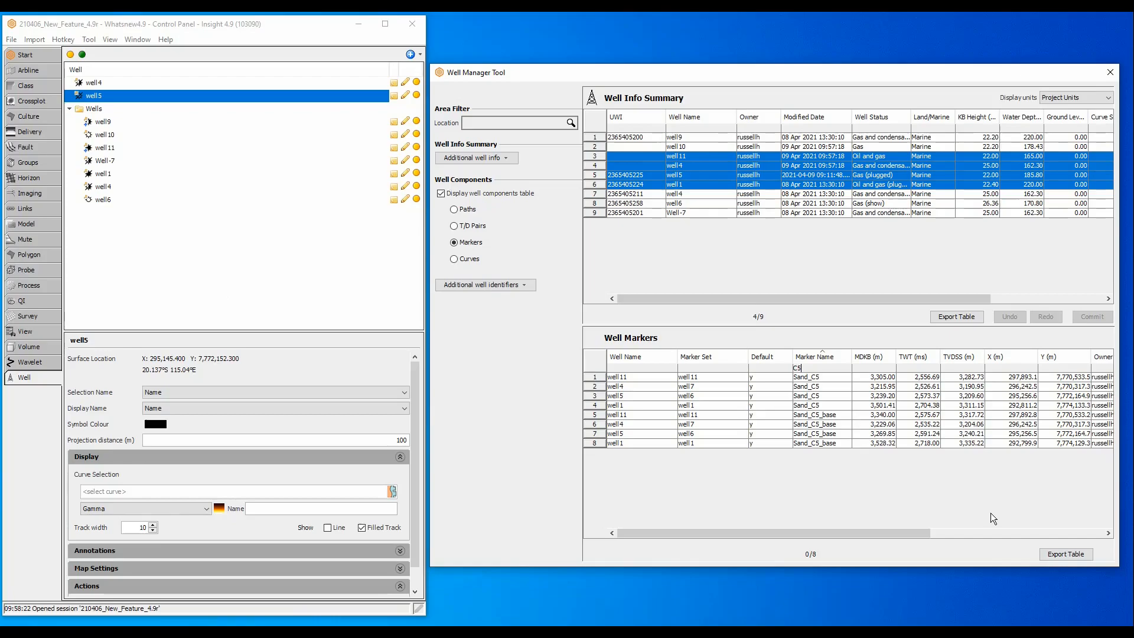
click(32, 40)
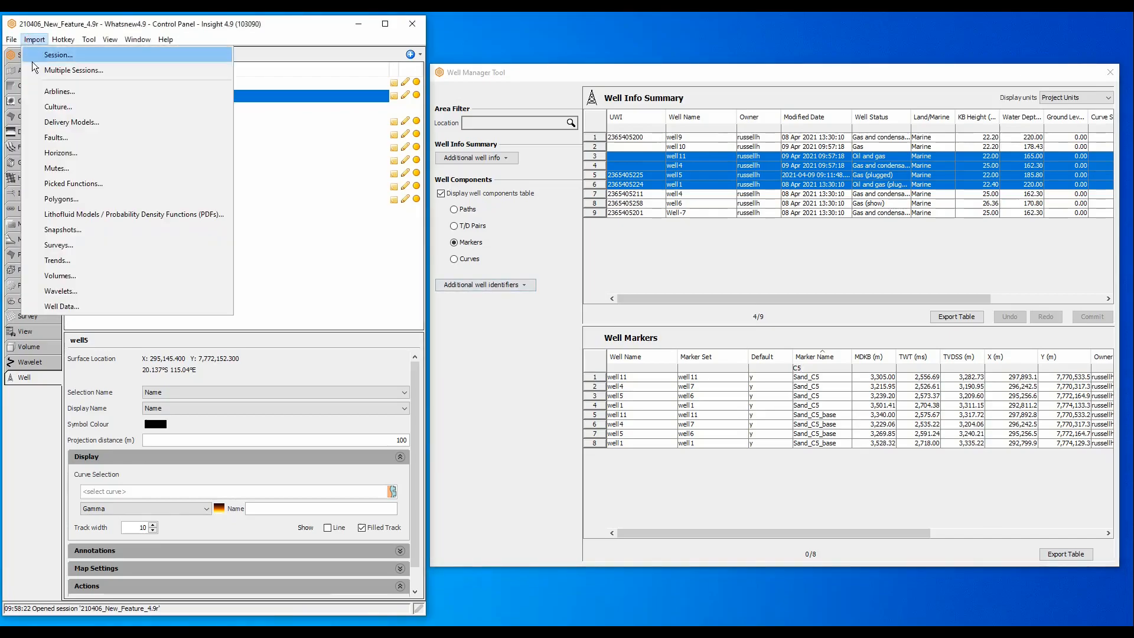
click(65, 306)
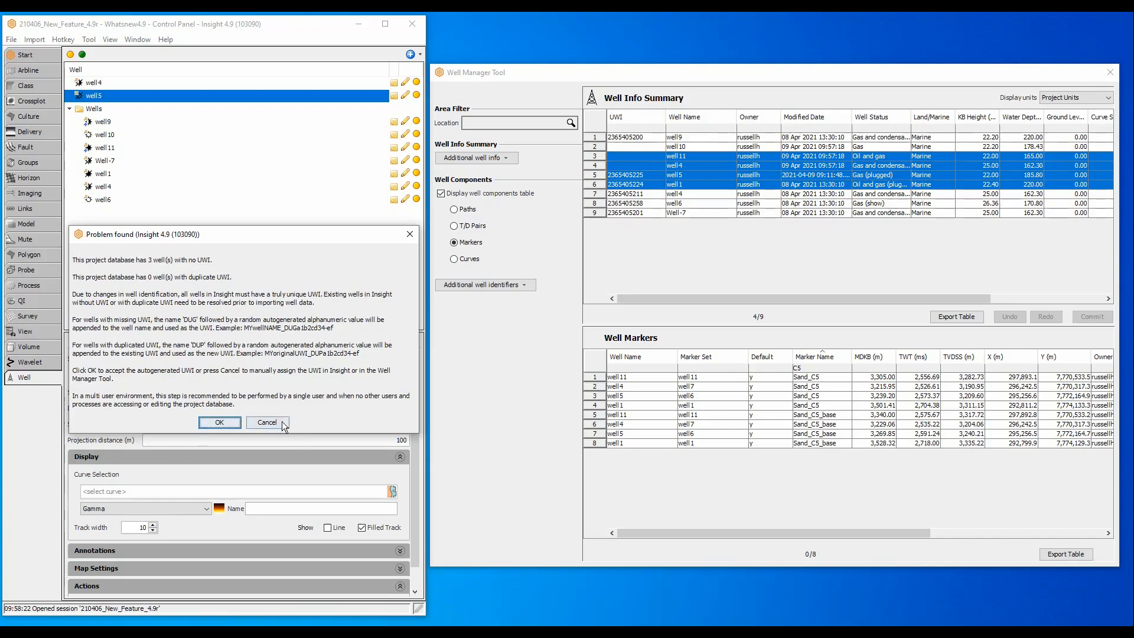
click(275, 421)
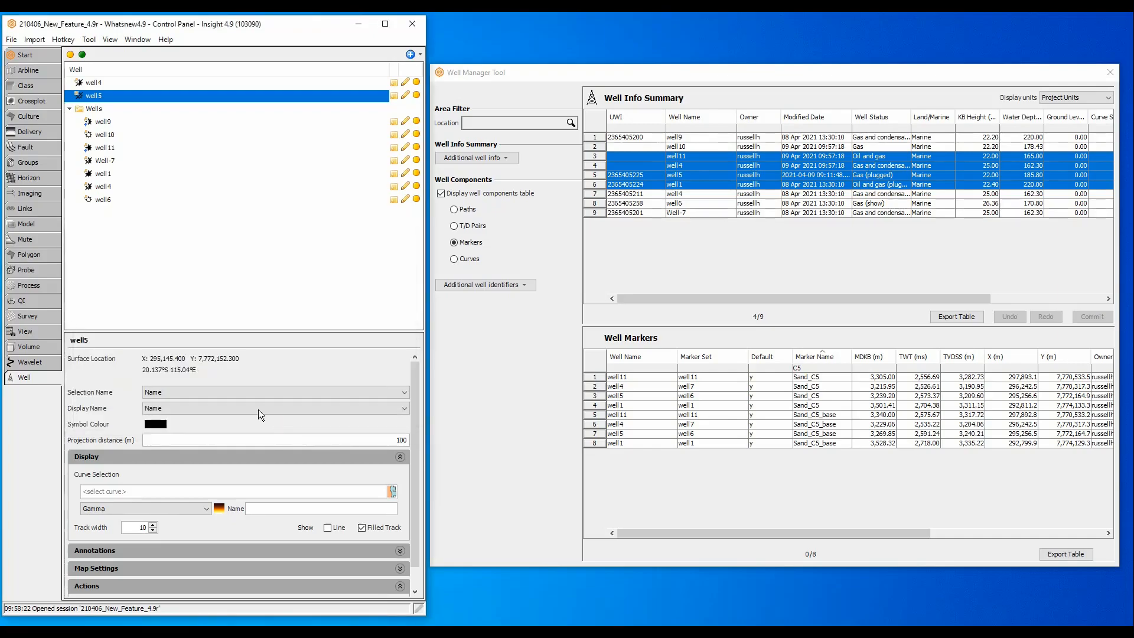
Step: From the process list, open the attribute maps output volume and display it as an Attribute Map
click(44, 284)
drag(101, 330, 113, 240)
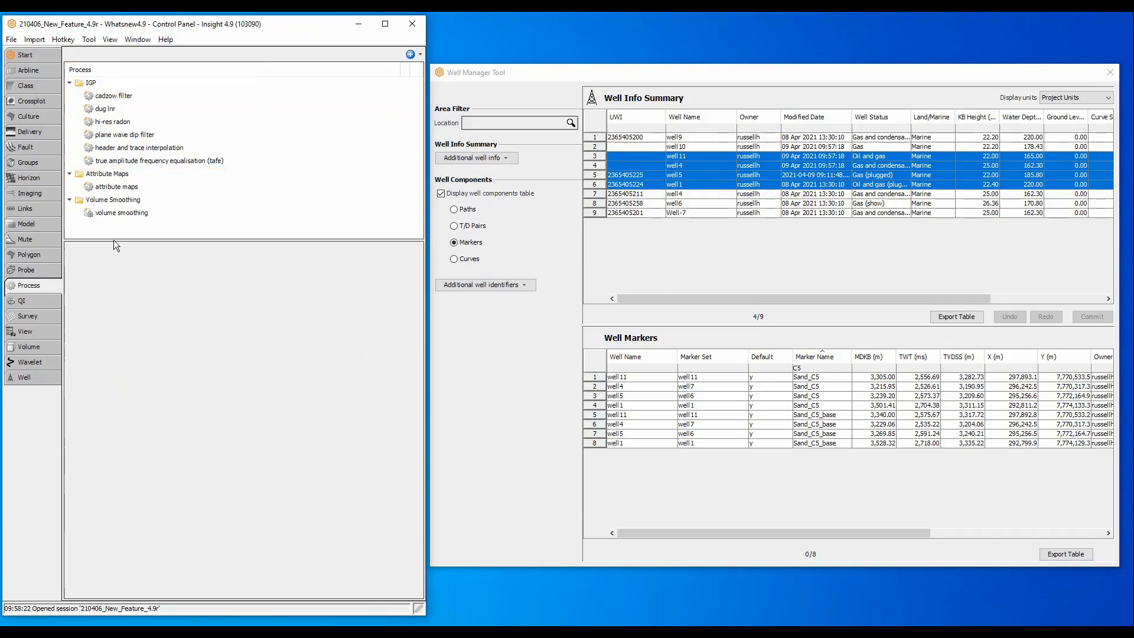
click(108, 187)
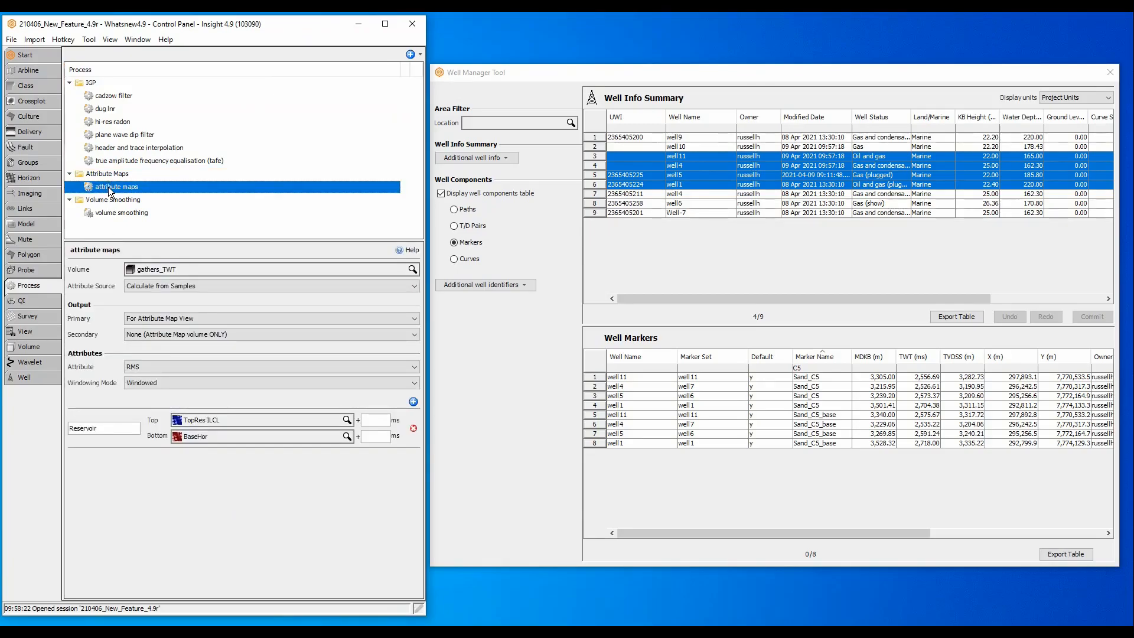
right_click(108, 187)
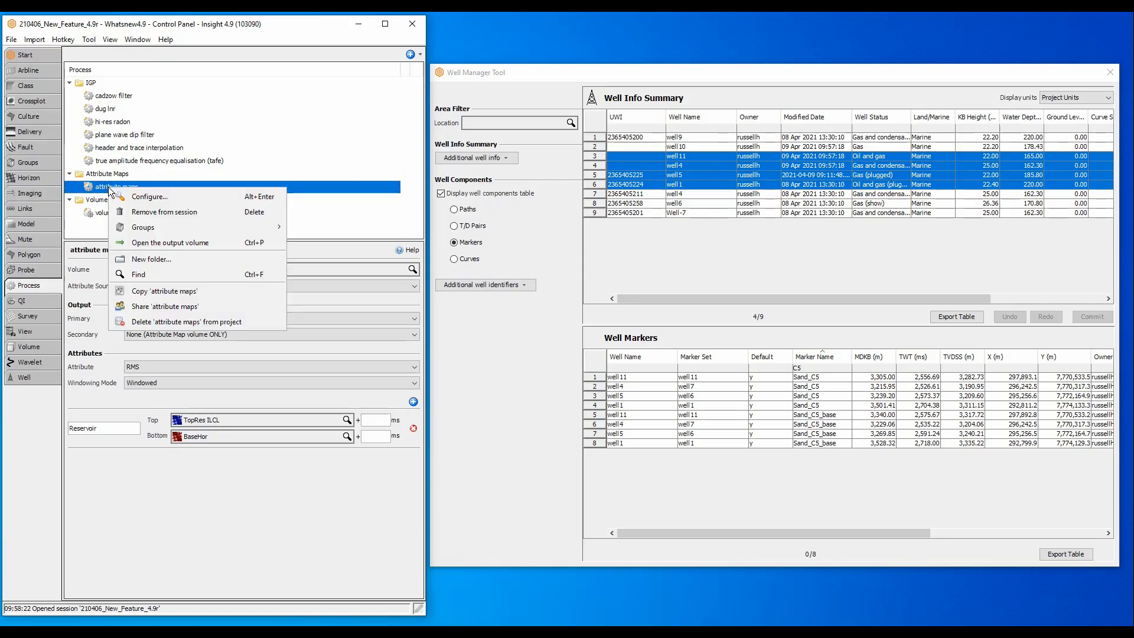
click(181, 243)
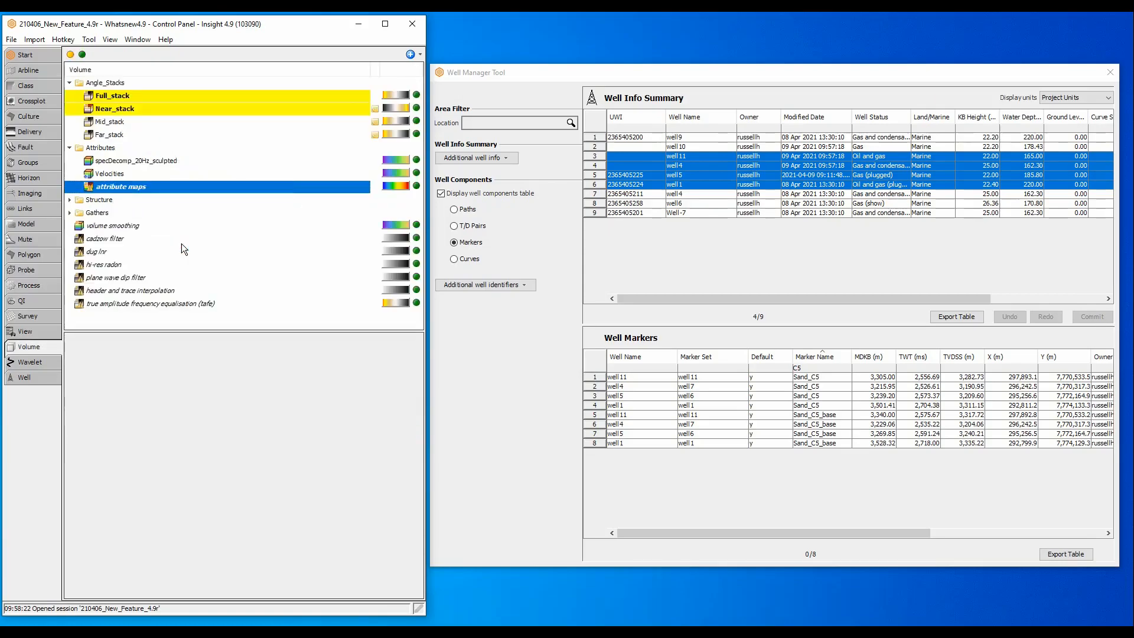
right_click(175, 186)
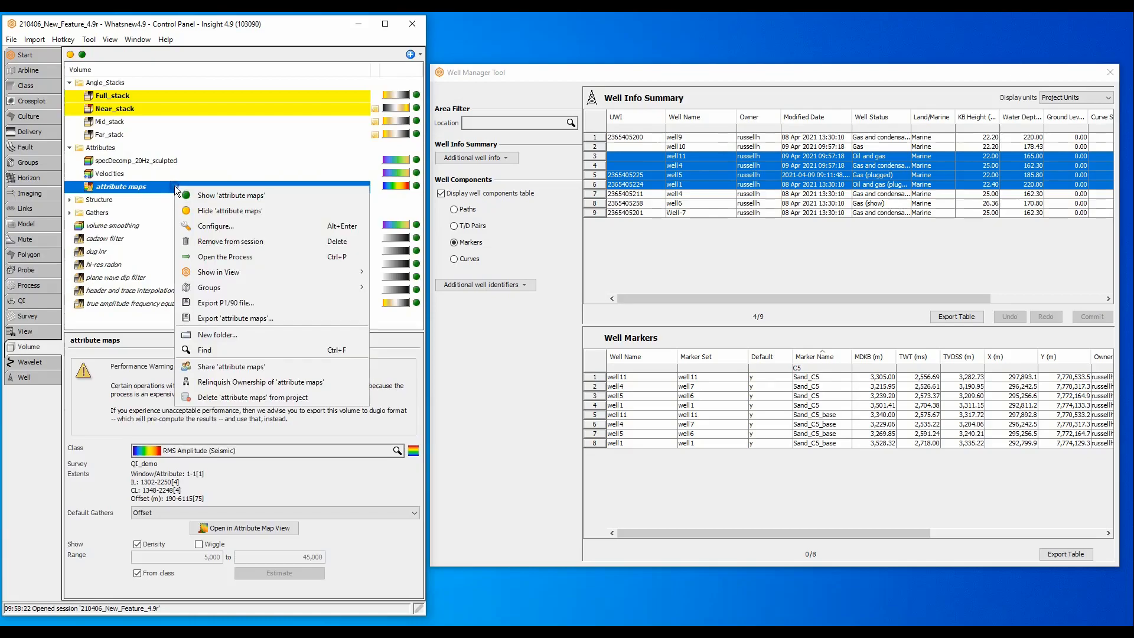
mouse_move(278, 272)
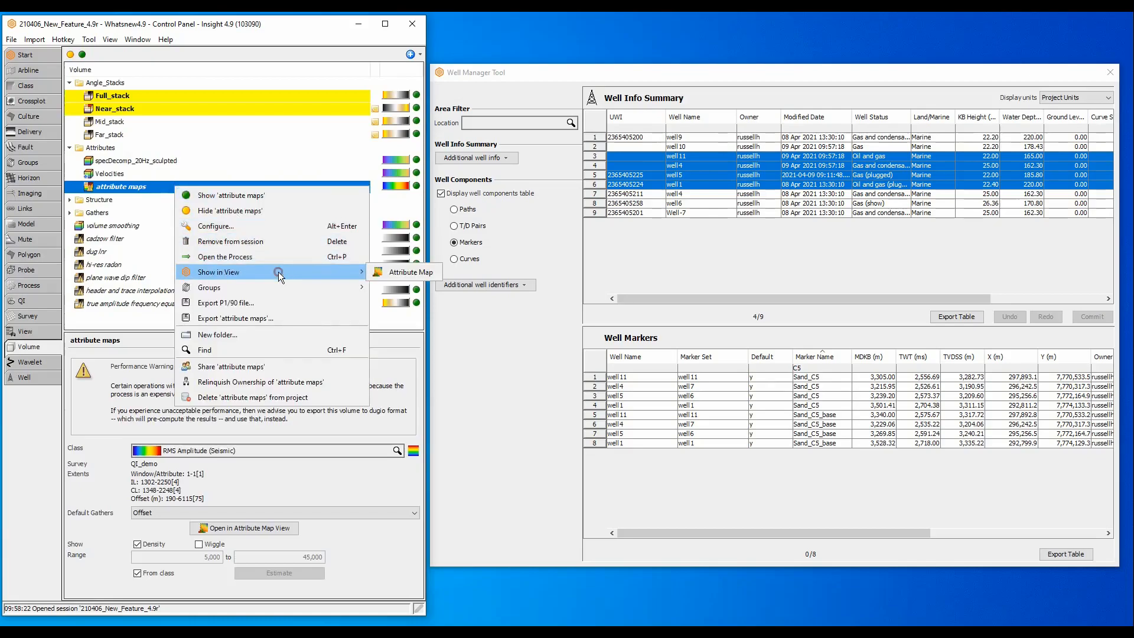
click(382, 272)
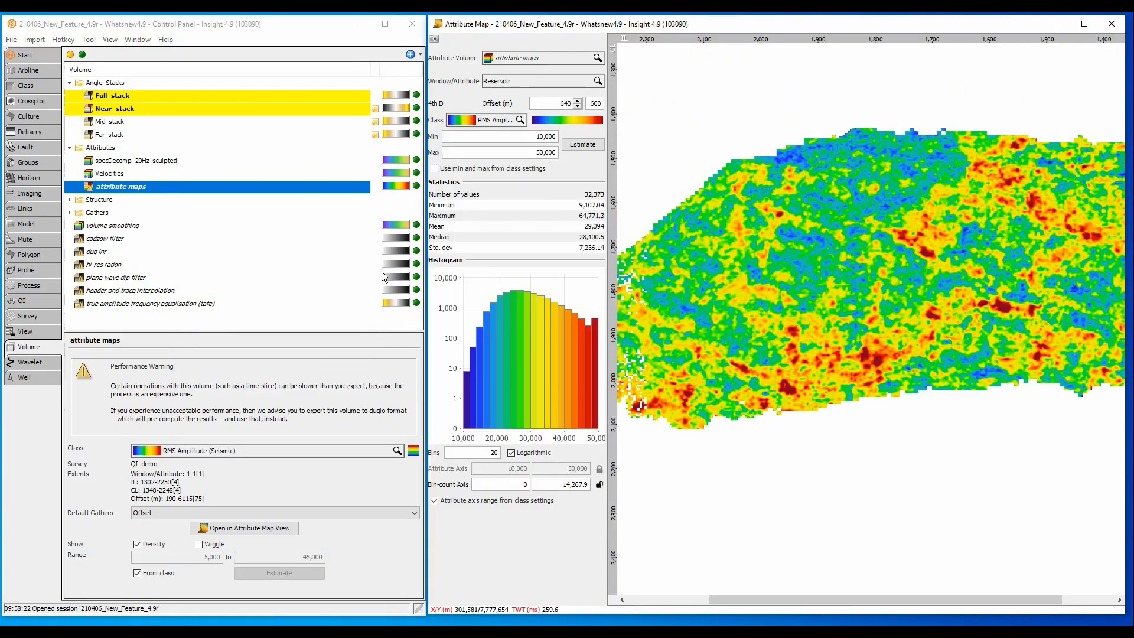
Step: Raise the attribute map offset in six 600 m steps from 640 m to 4,240 m
click(577, 101)
click(577, 101)
click(577, 101)
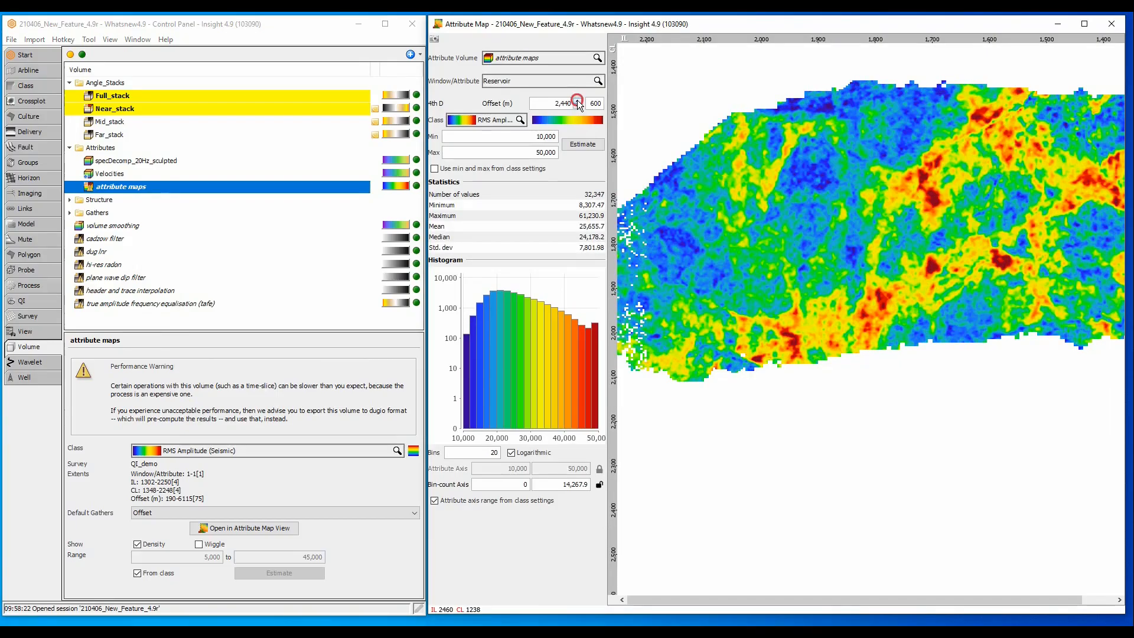
click(577, 101)
click(577, 101)
click(577, 101)
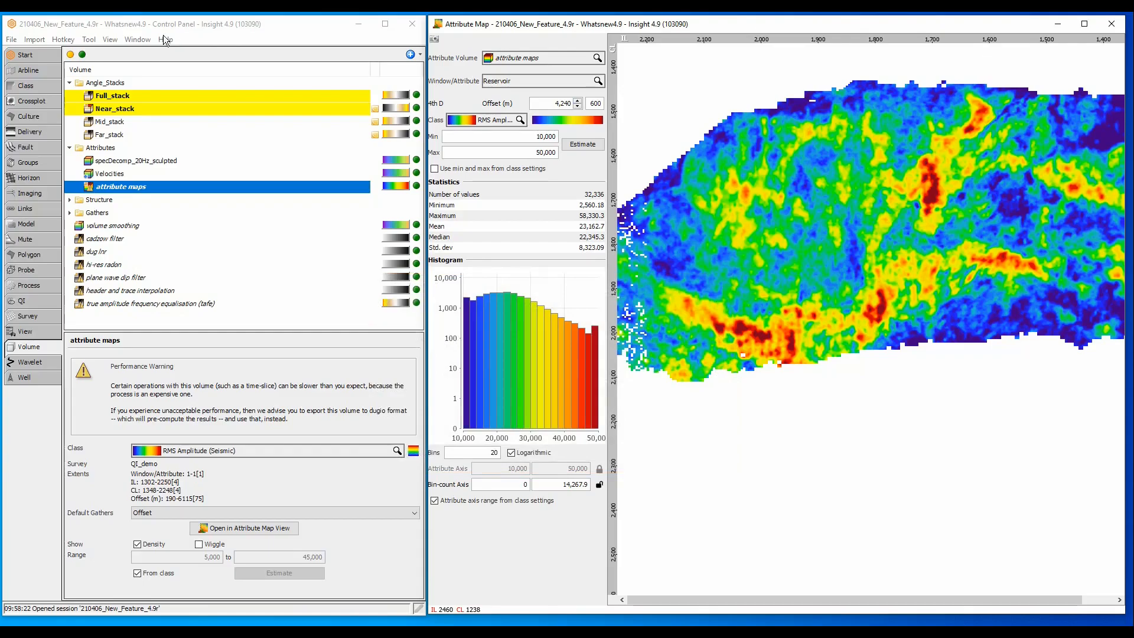
click(144, 40)
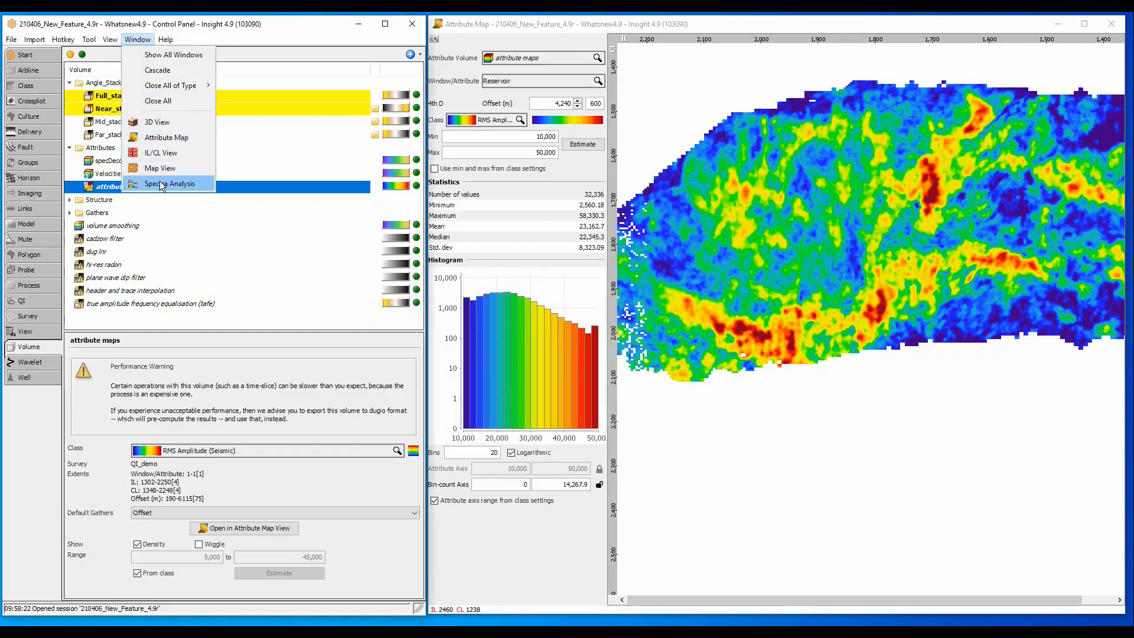
Step: Open the Spectral Analysis view and toggle spectrum smoothing on and back off in its settings
click(162, 186)
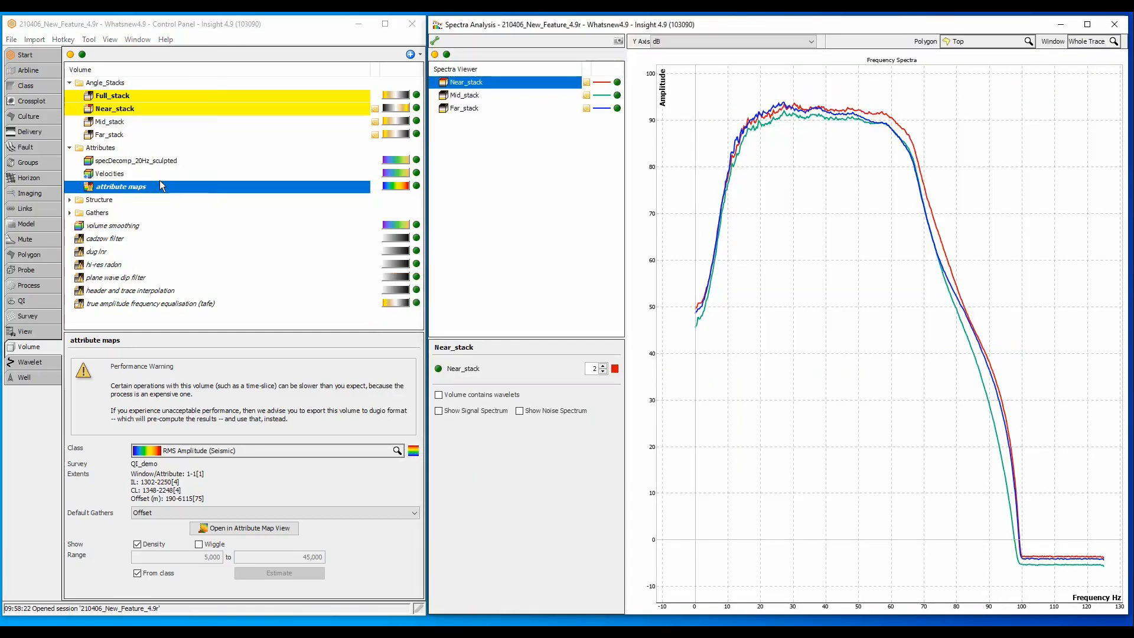
click(435, 40)
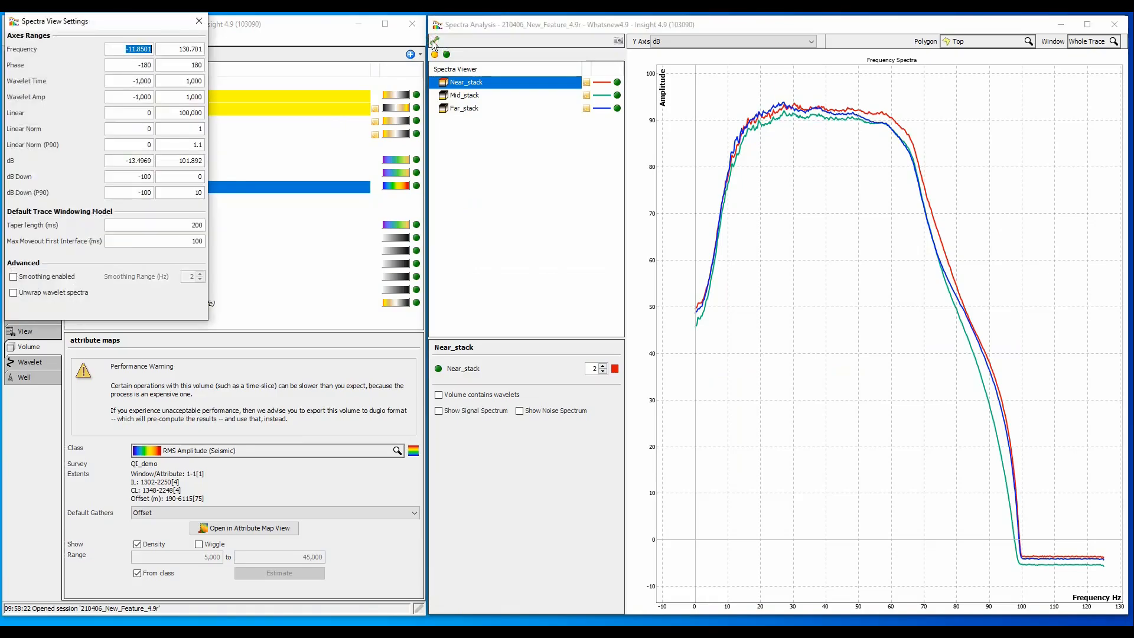
drag(153, 22, 584, 296)
click(443, 550)
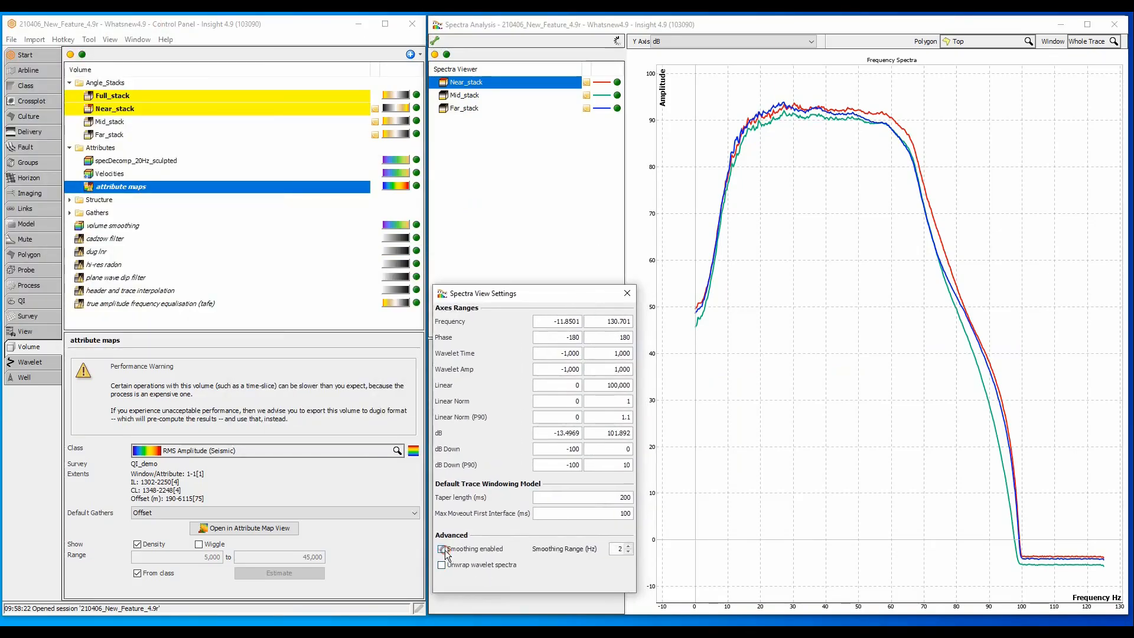
click(441, 548)
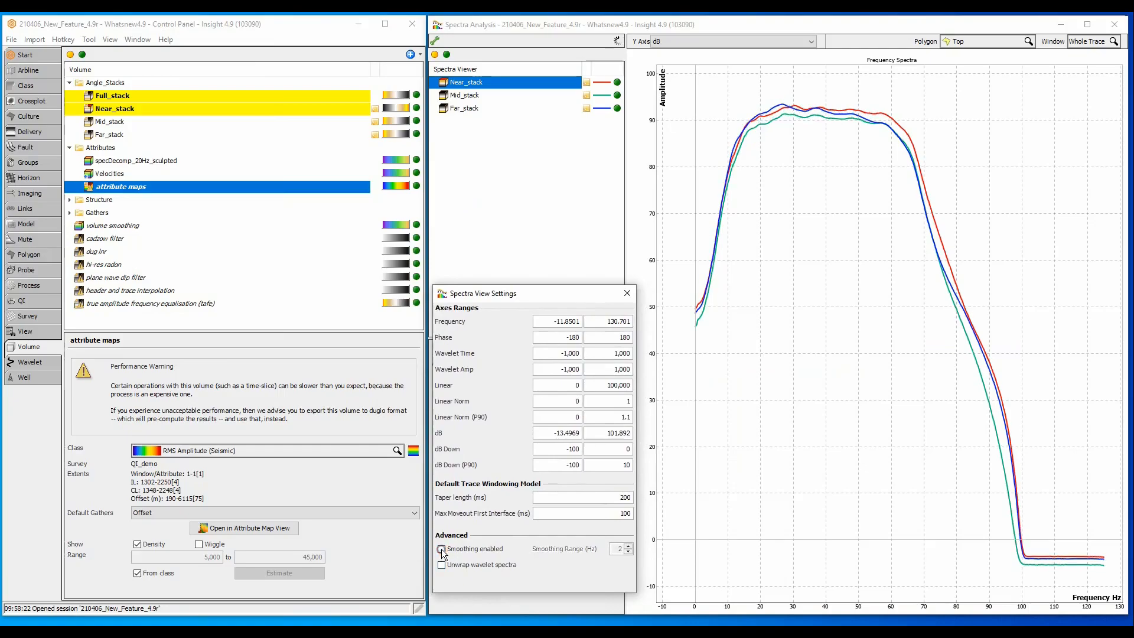
click(627, 293)
Step: Hide Mid_stack and Far_stack, show Near_stack's signal and noise spectra on a linear amplitude axis
click(617, 95)
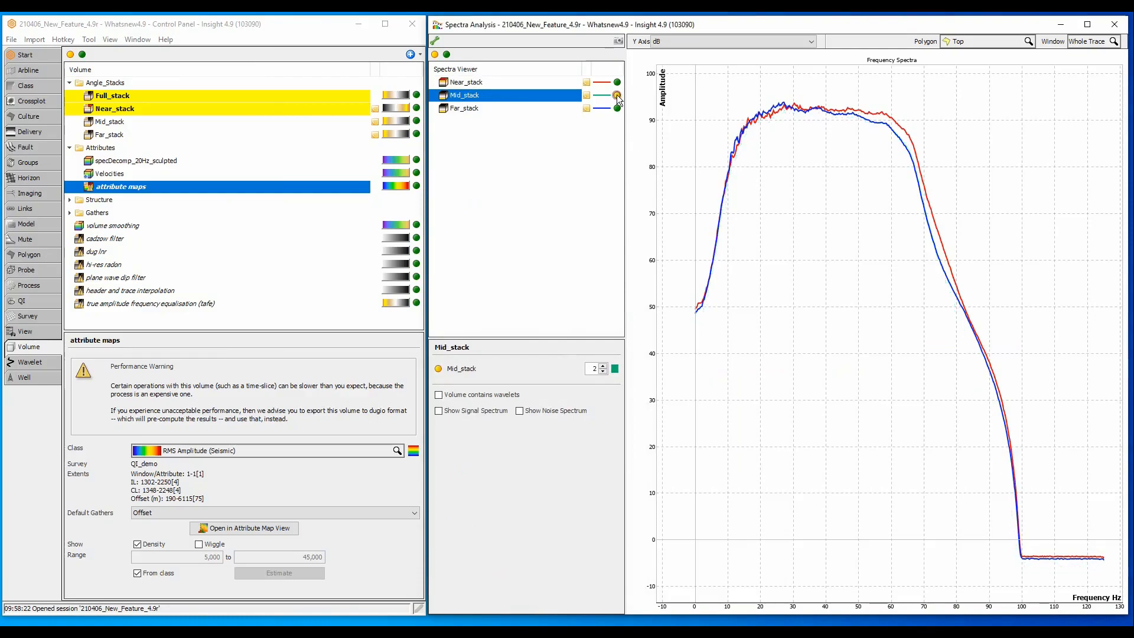
click(617, 108)
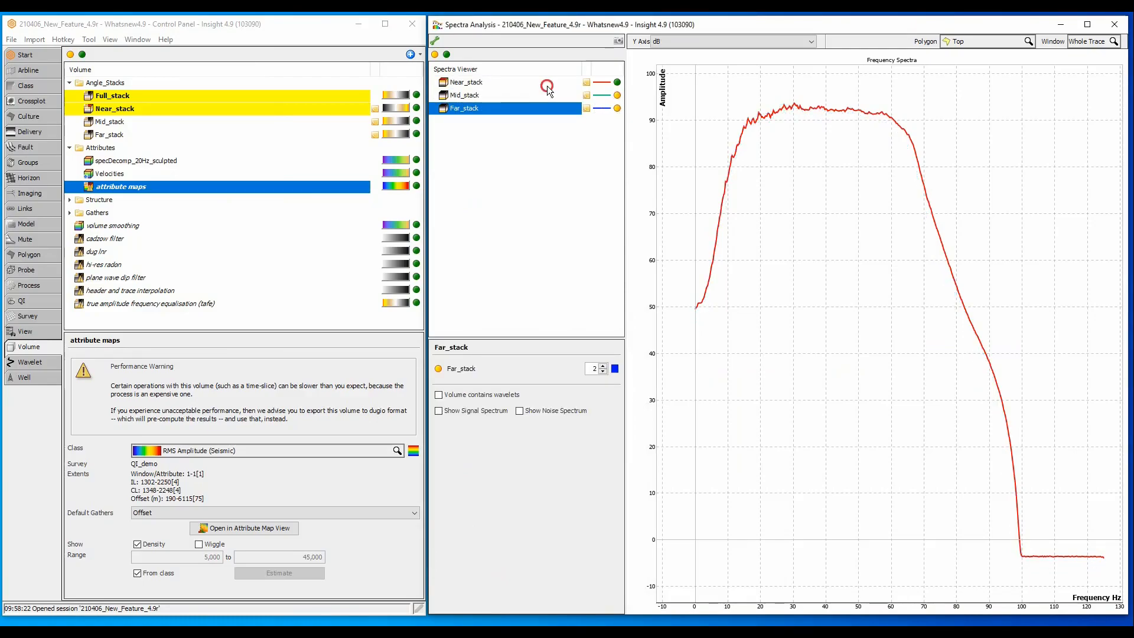
click(547, 85)
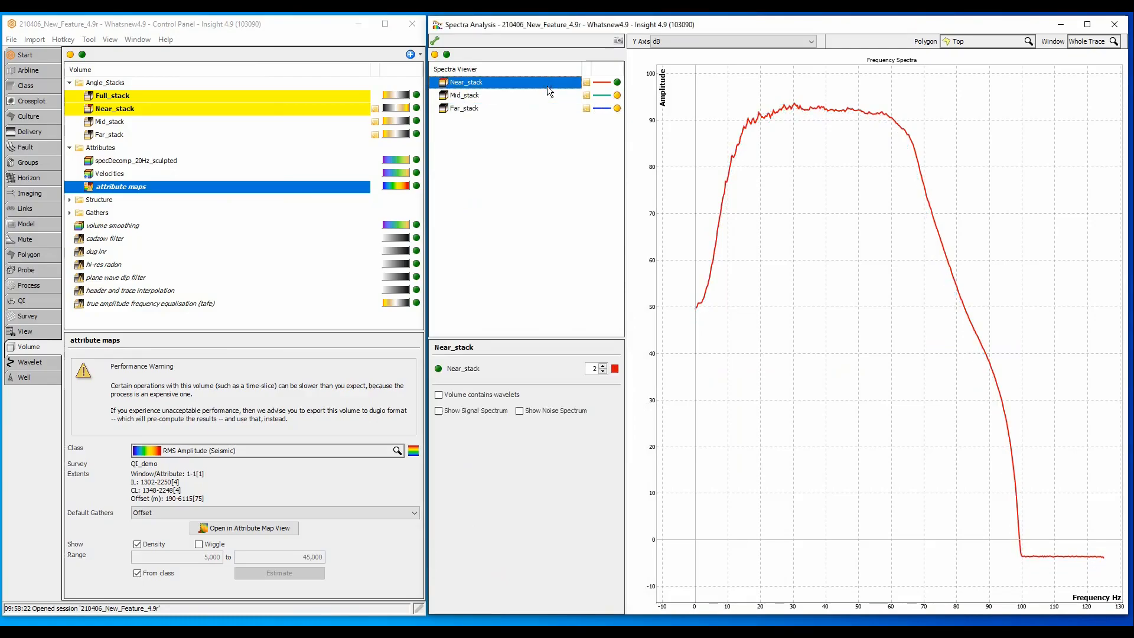
click(438, 409)
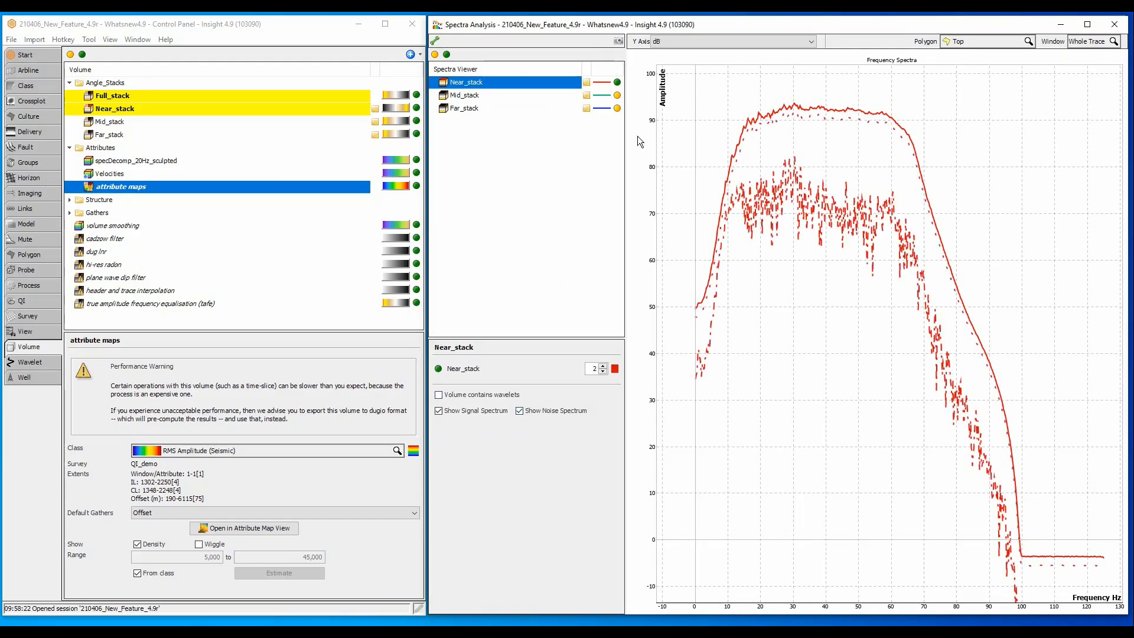
click(689, 40)
click(687, 52)
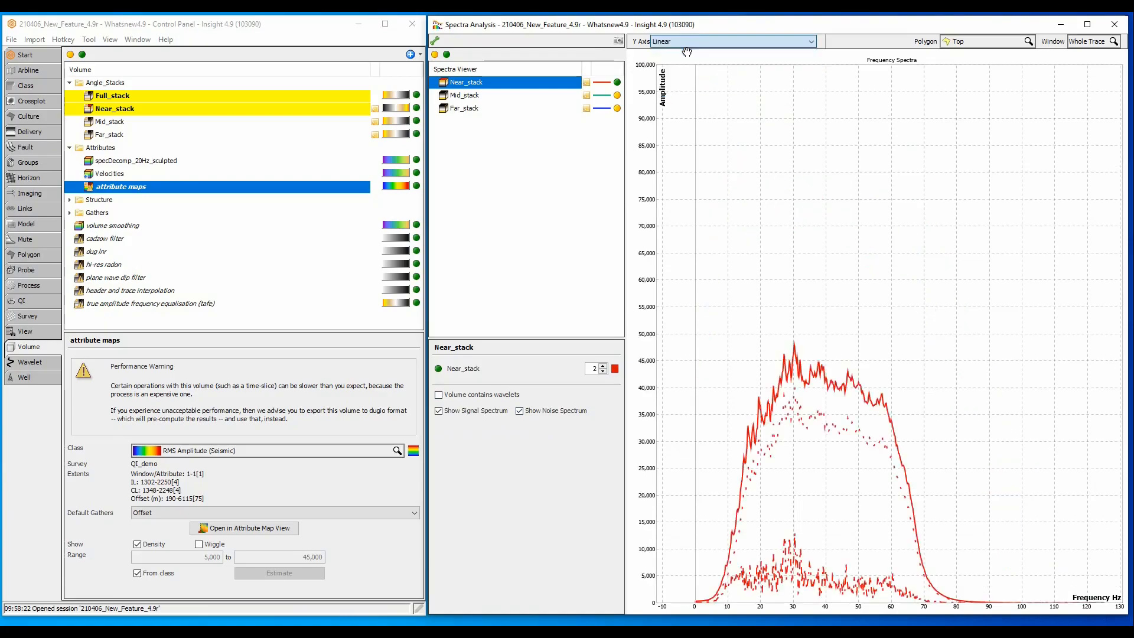
drag(669, 329, 988, 599)
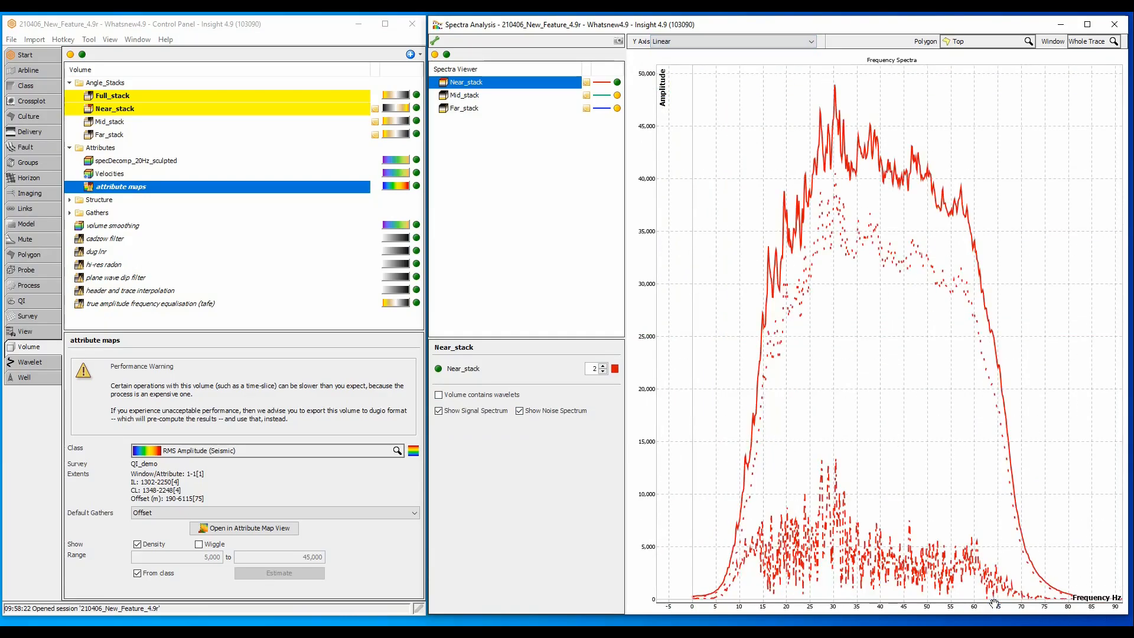
Step: Open a new Map View with all faults displayed
click(145, 40)
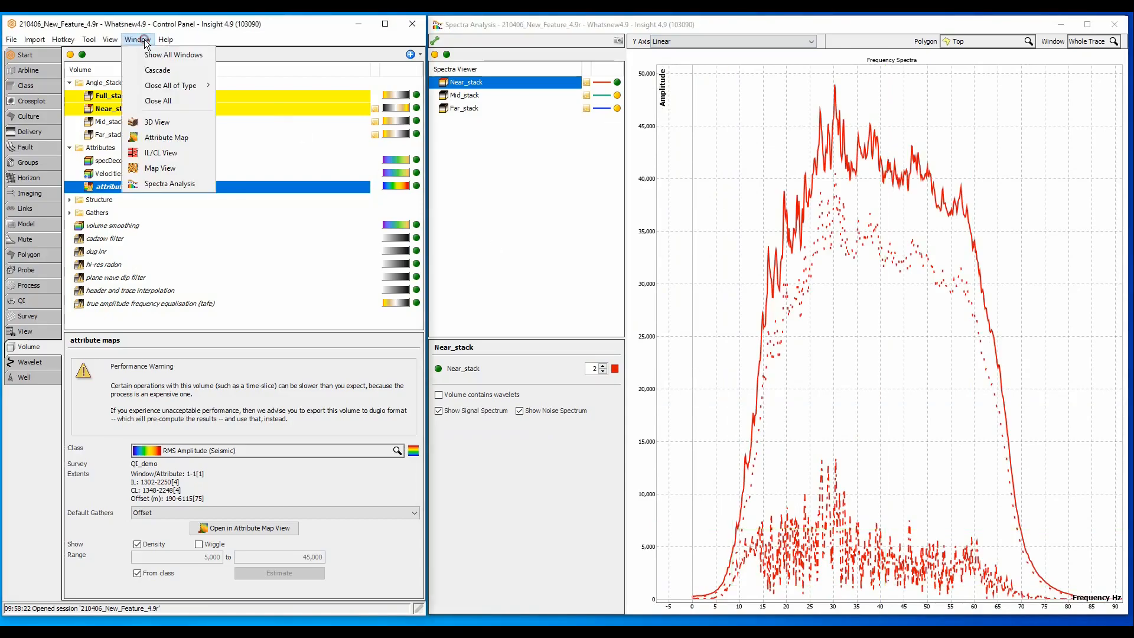
click(172, 168)
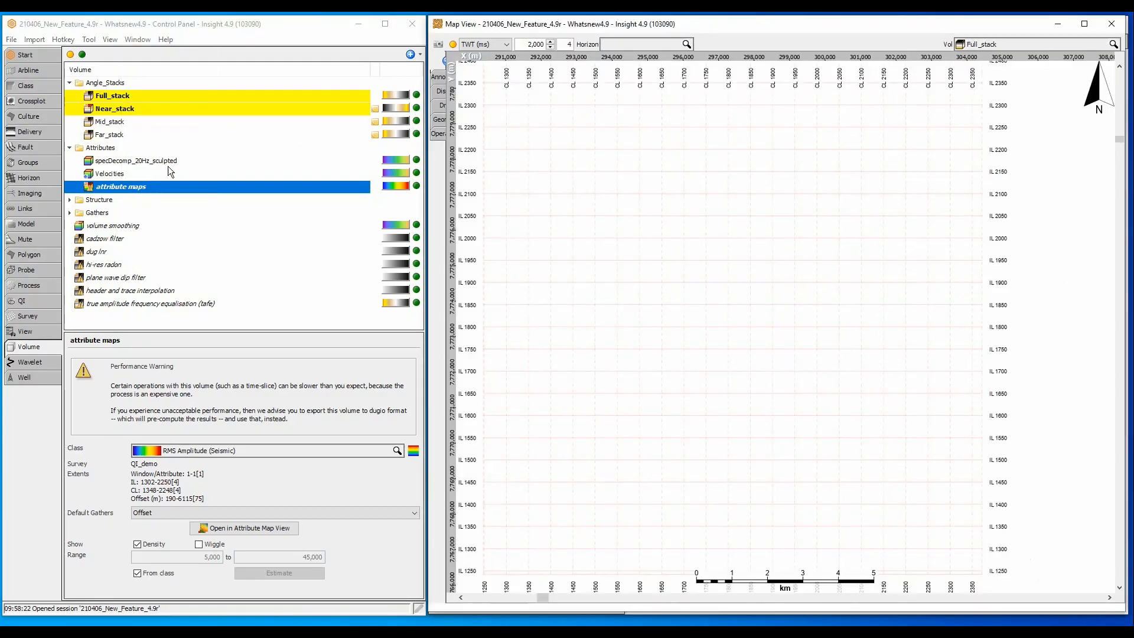
click(41, 147)
click(82, 54)
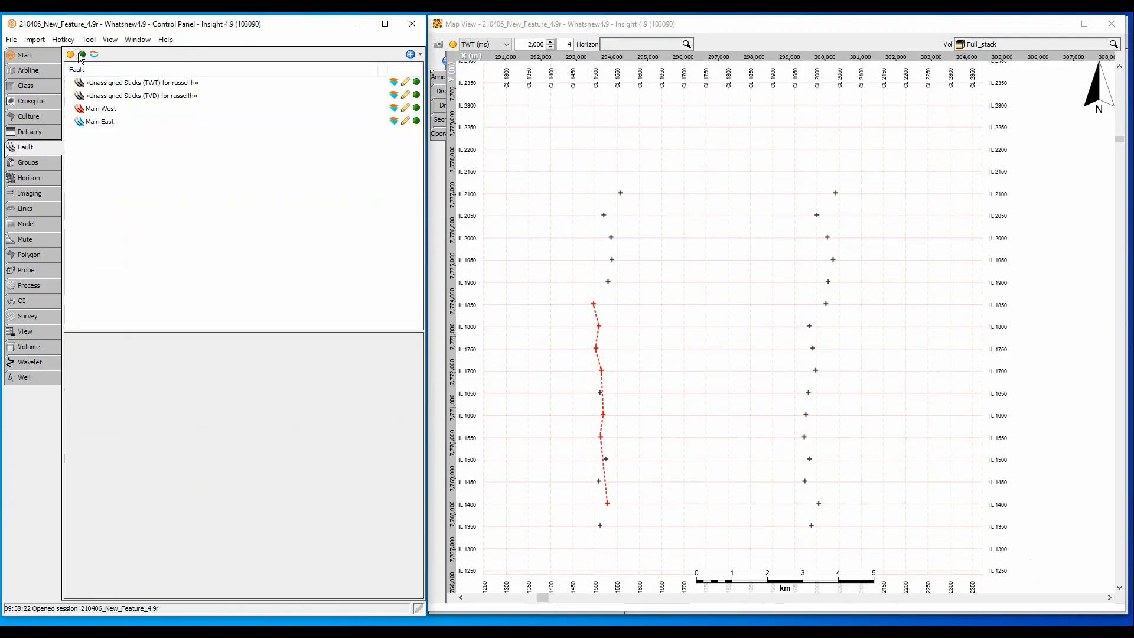
Step: Draw a four-corner selection polygon around the fault sticks between IL 1900 and IL 2100
click(677, 199)
right_click(677, 199)
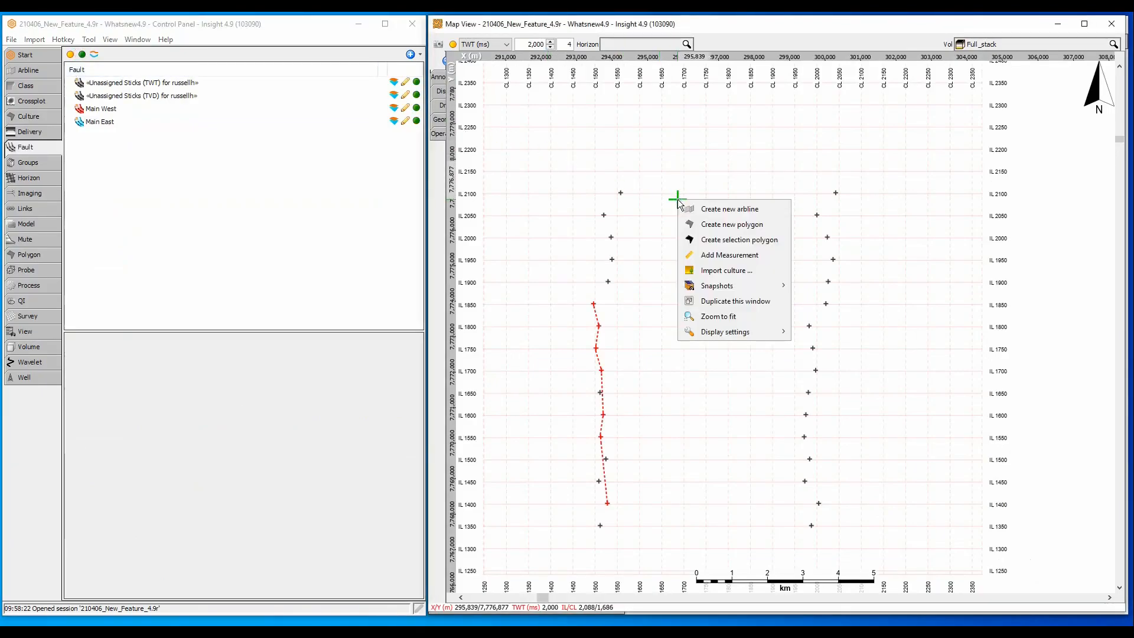
click(749, 239)
click(610, 171)
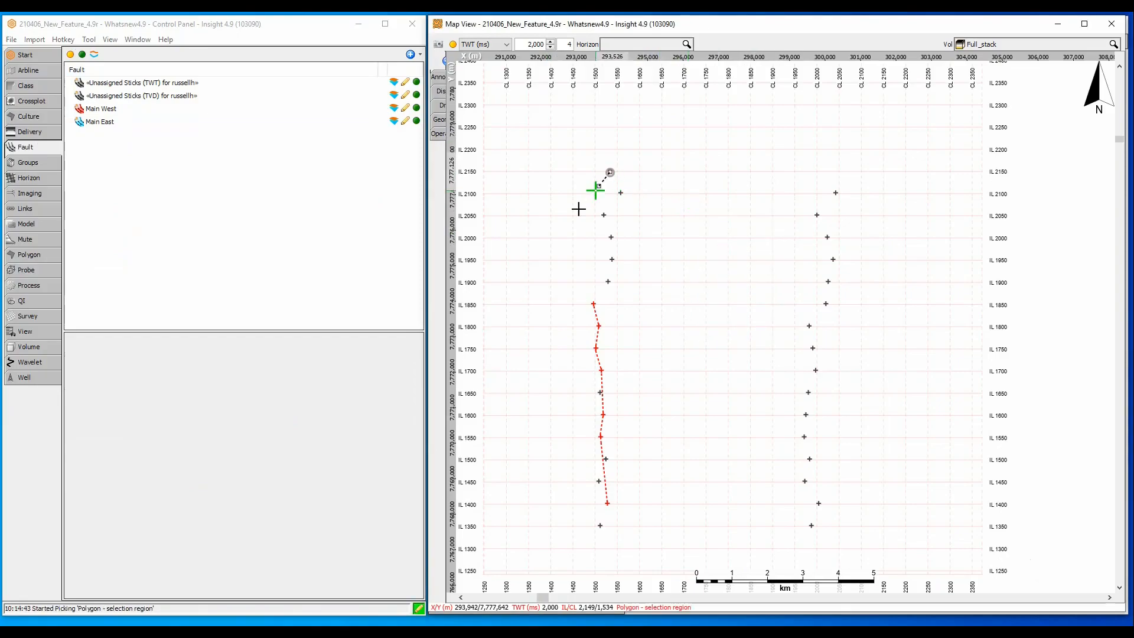
click(570, 235)
click(608, 298)
click(677, 227)
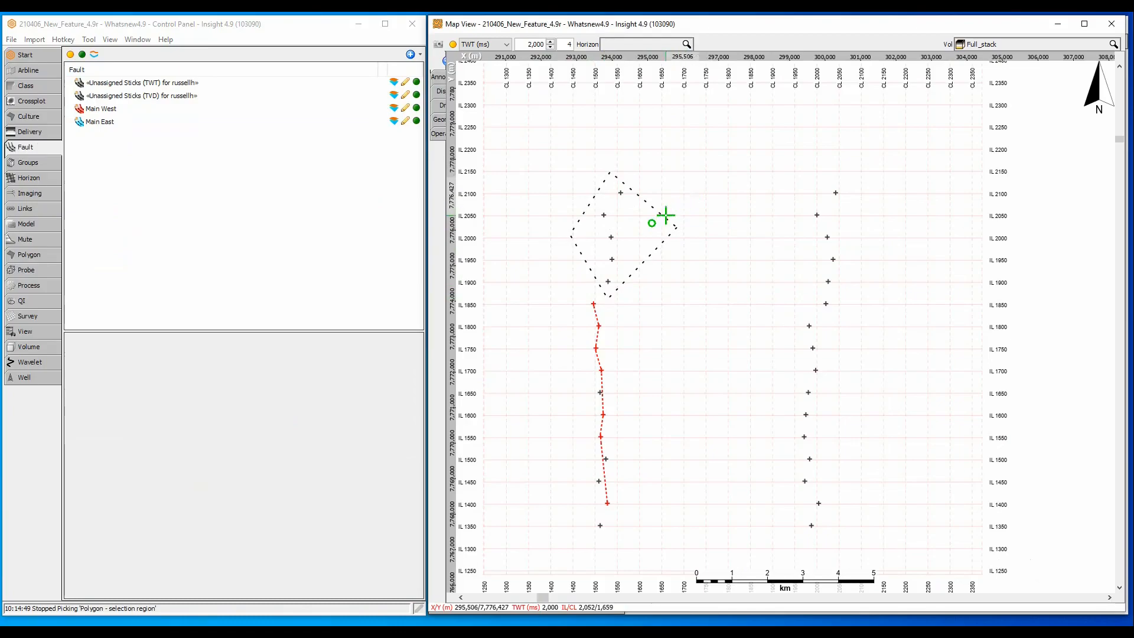
Step: Select all fault sticks inside the polygon and assign the five sticks to Main West
right_click(647, 228)
mouse_move(685, 269)
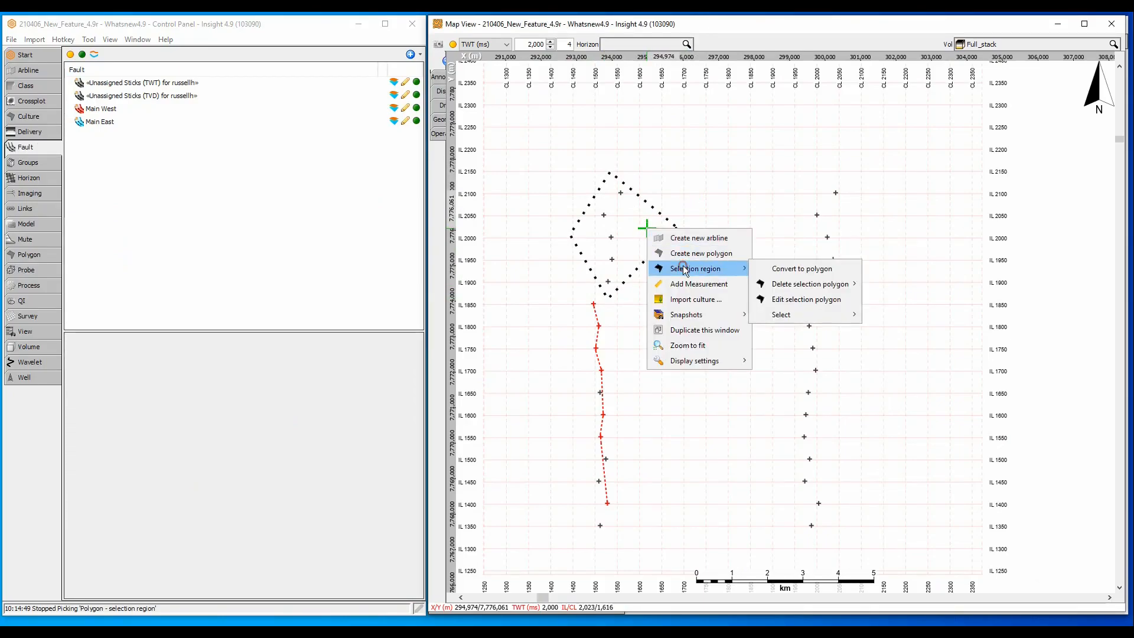
mouse_move(817, 314)
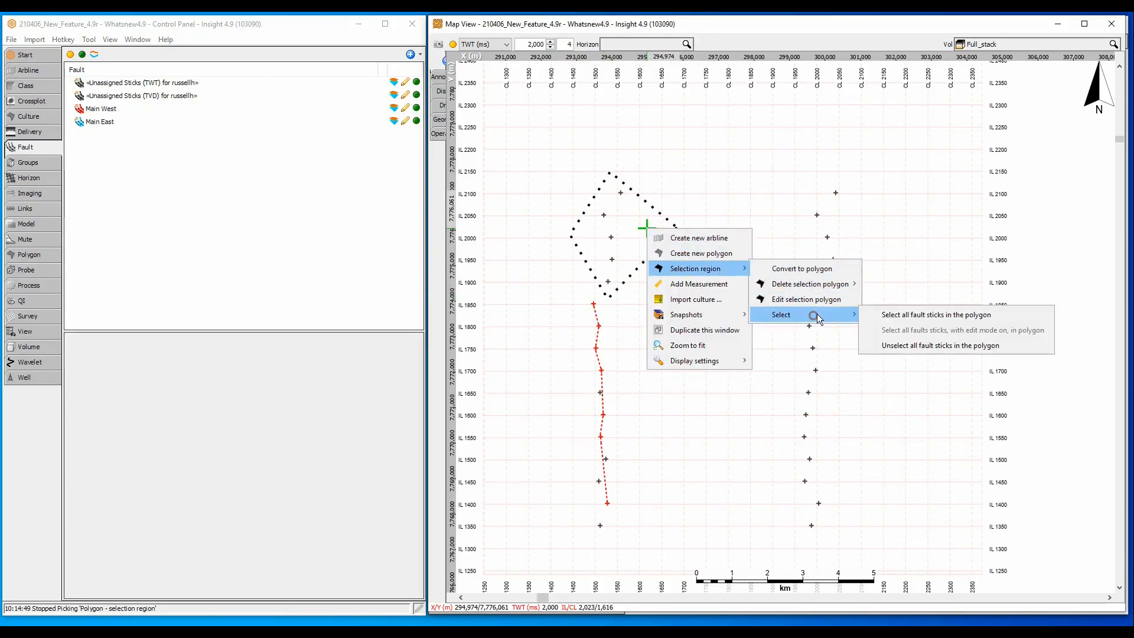
click(882, 315)
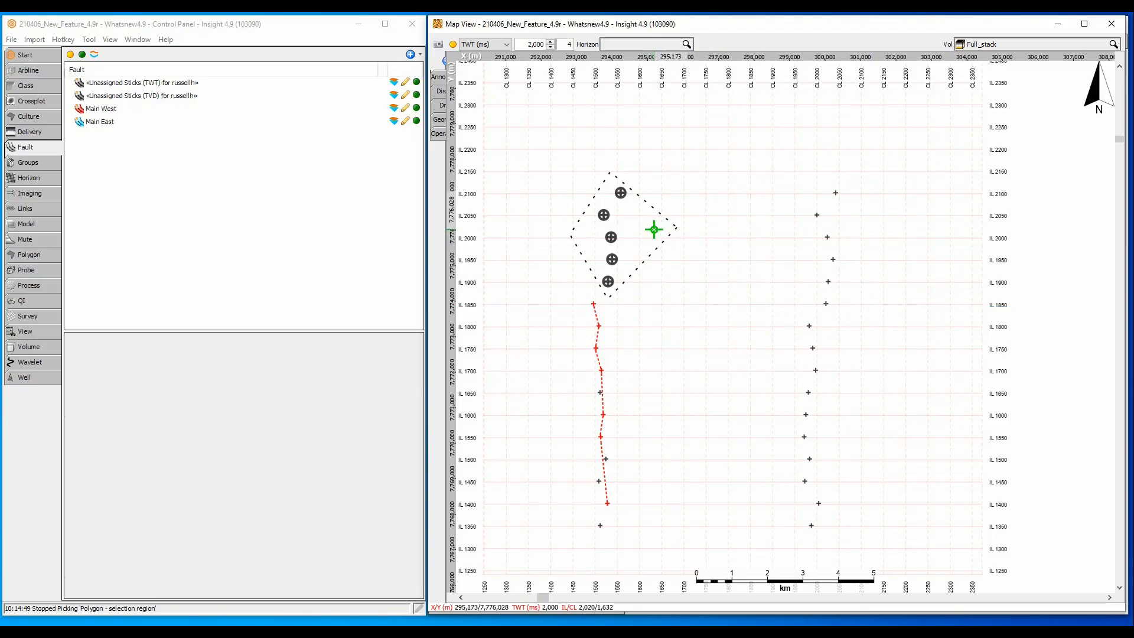
right_click(655, 230)
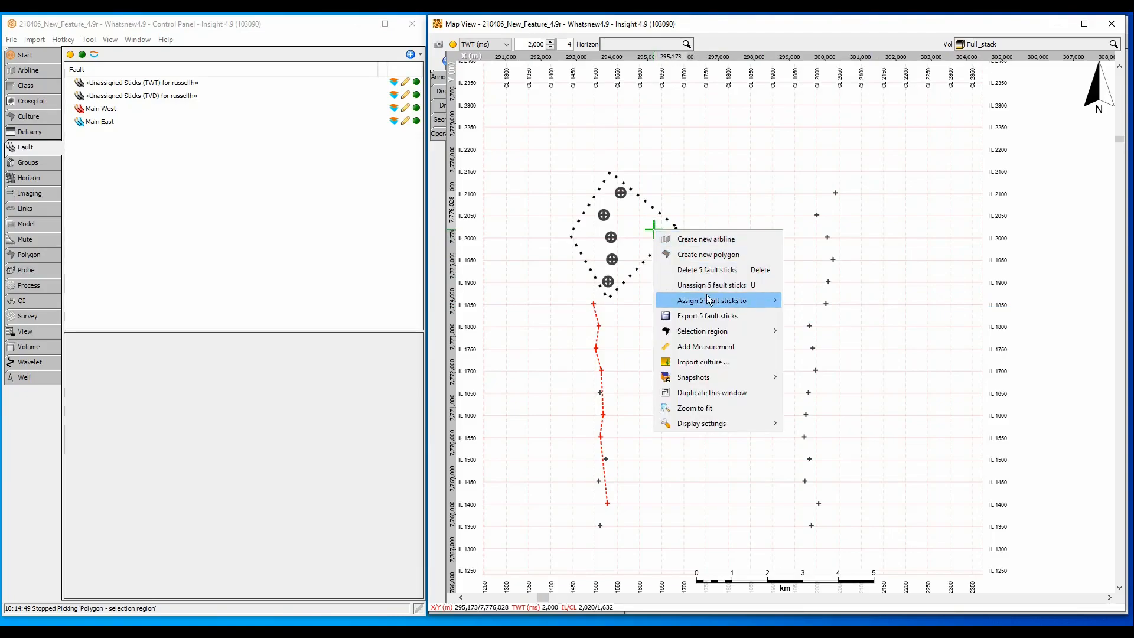
mouse_move(711, 302)
click(795, 301)
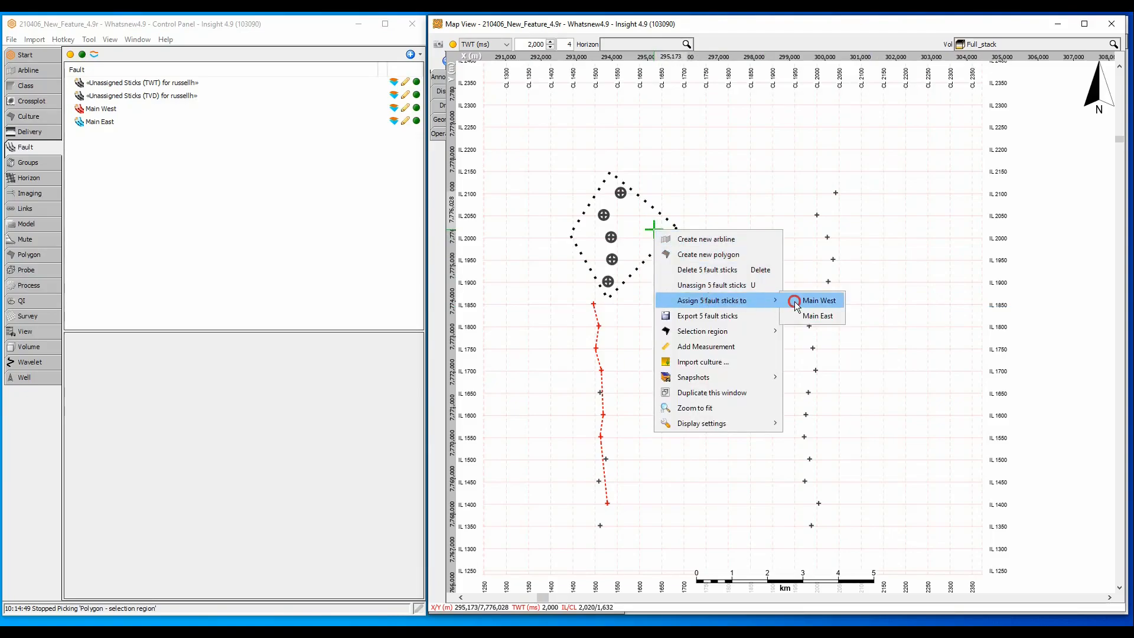
Step: Delete the selection polygon and hide all faults from the map
right_click(655, 230)
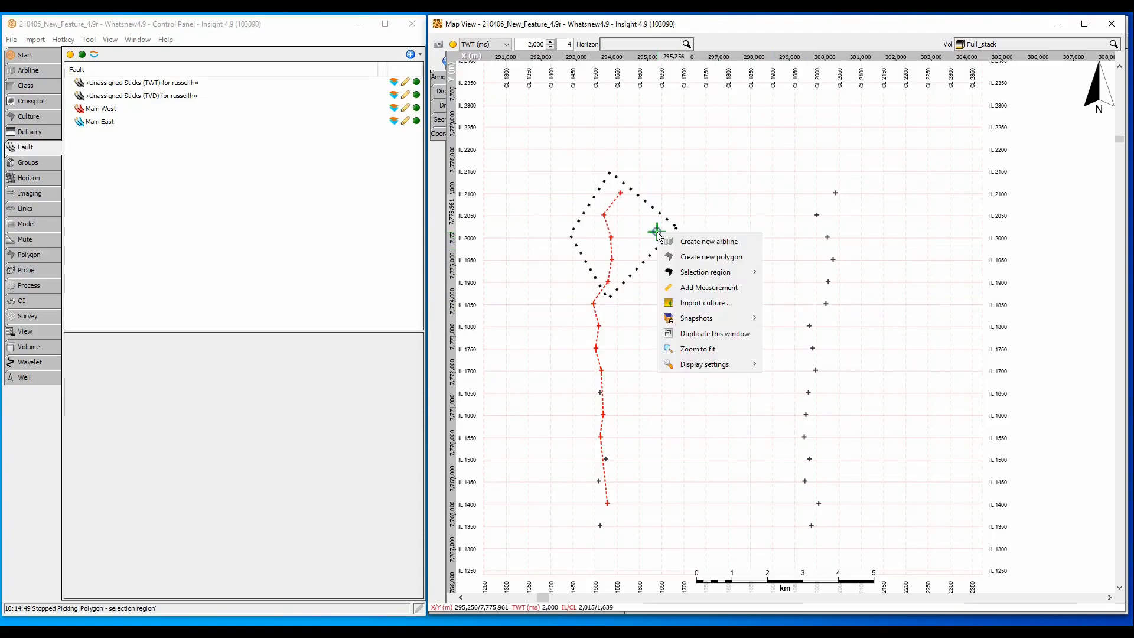
click(692, 271)
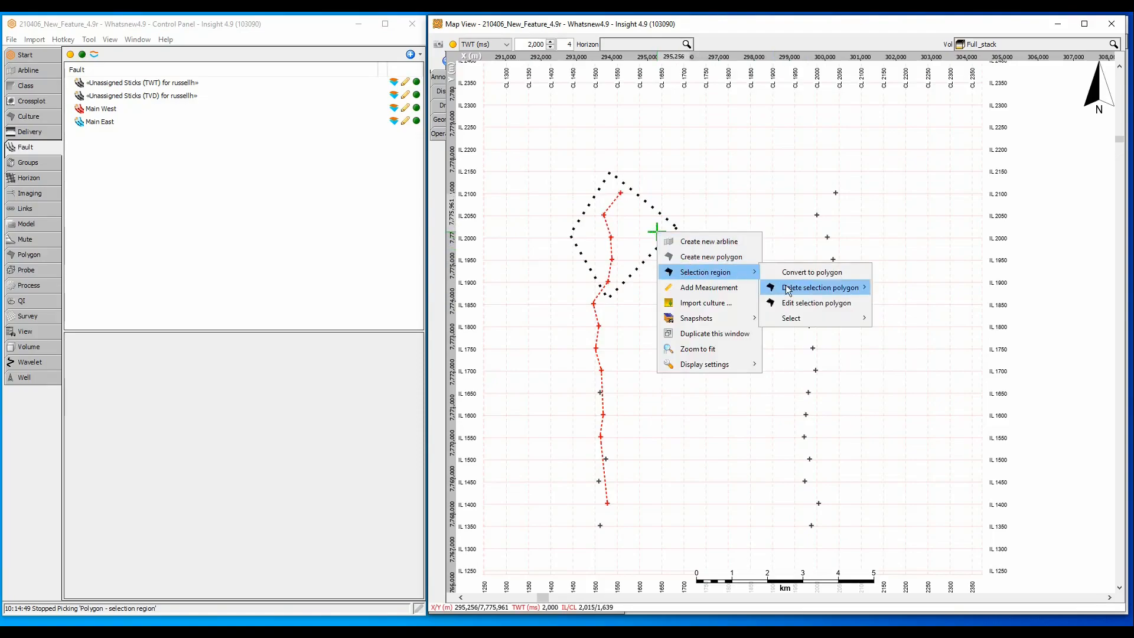
click(802, 289)
click(894, 287)
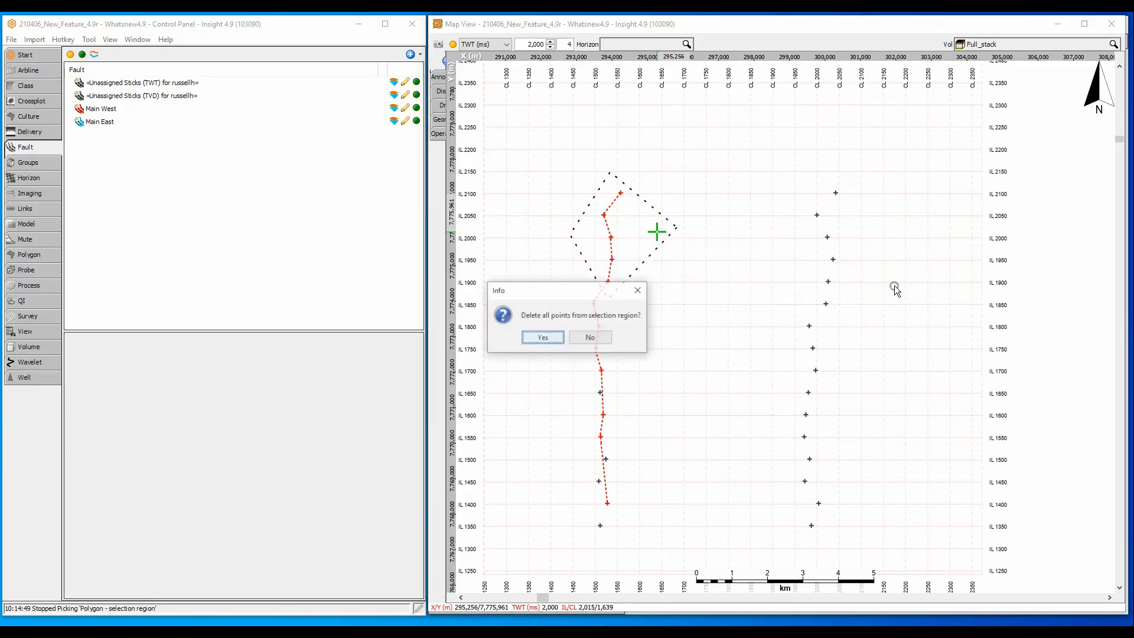
click(542, 337)
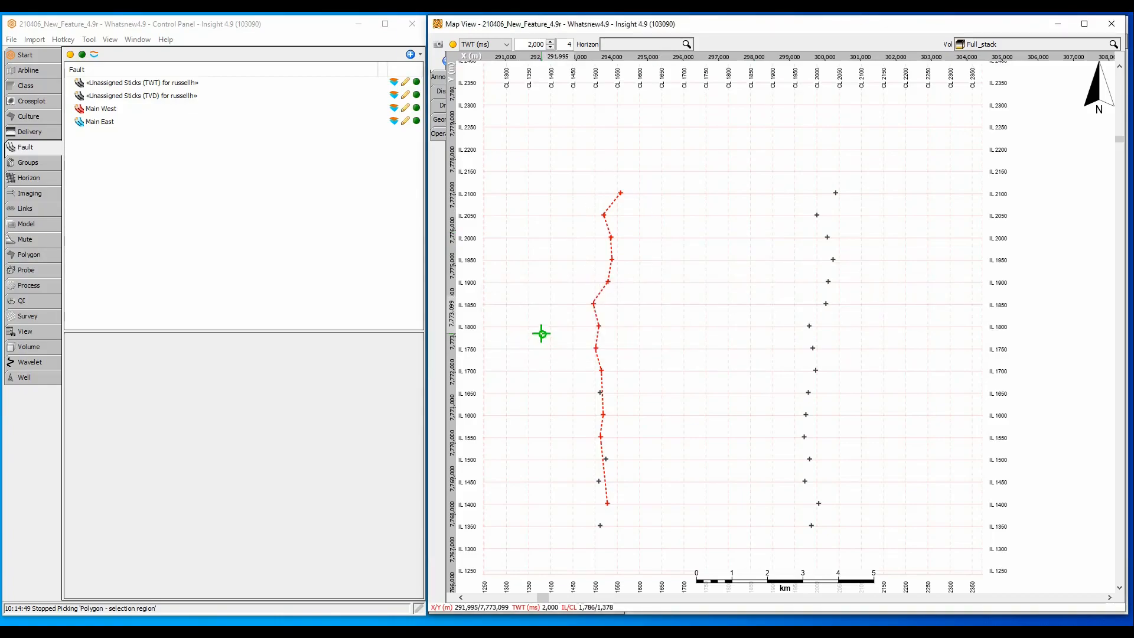
click(79, 55)
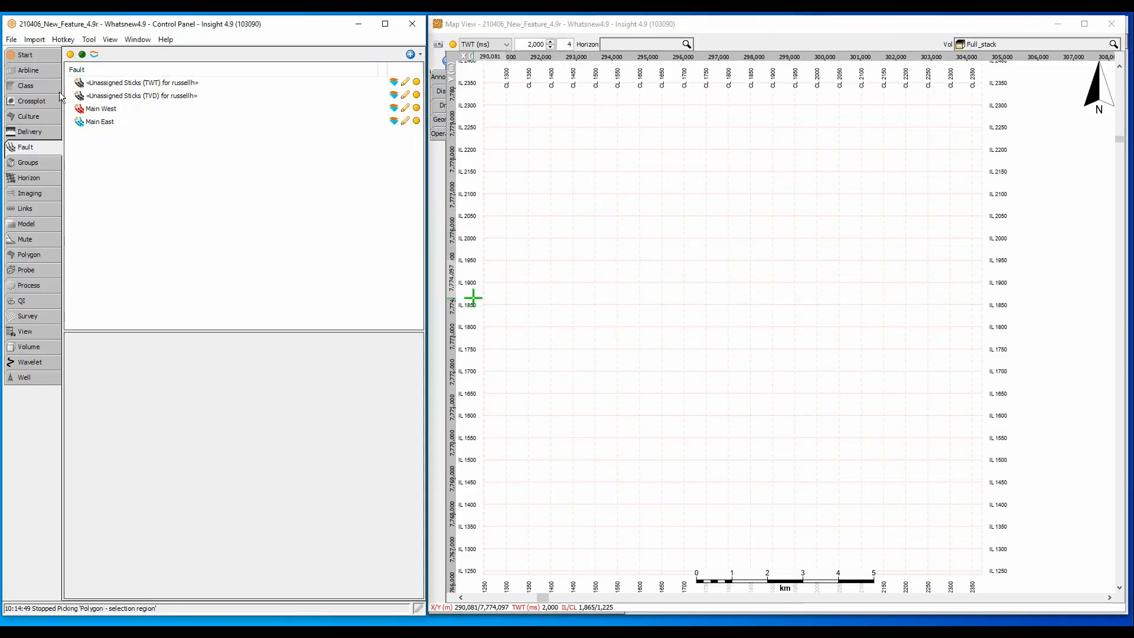
Step: Map the TopRes ILCL_North horizon, then the TopRes ILCL_South horizon, in the Map View
click(30, 178)
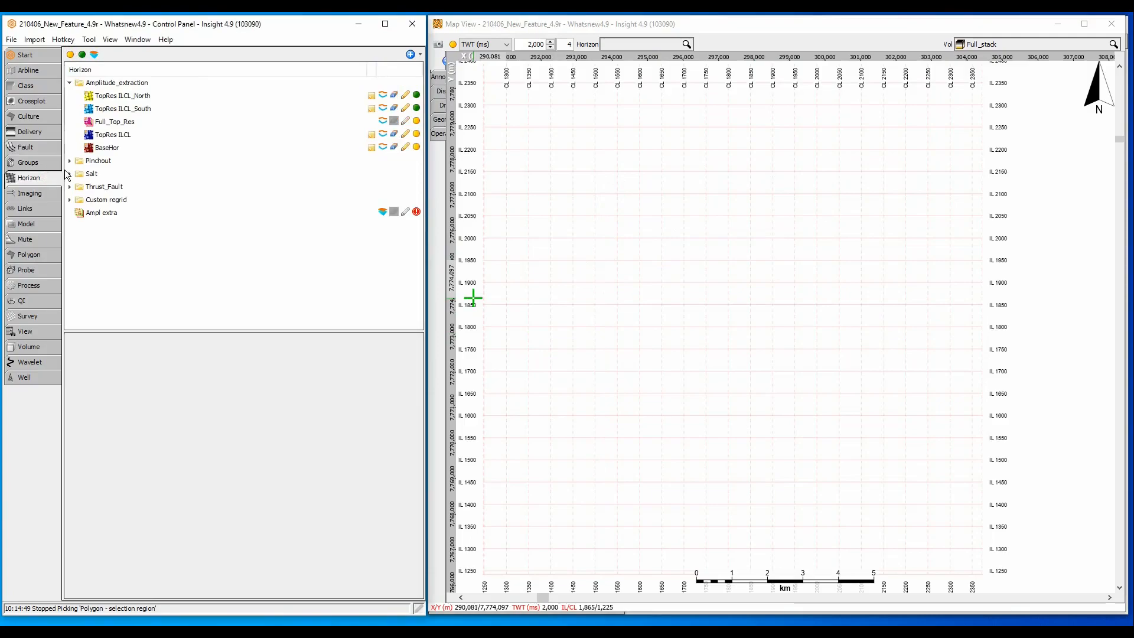
click(621, 43)
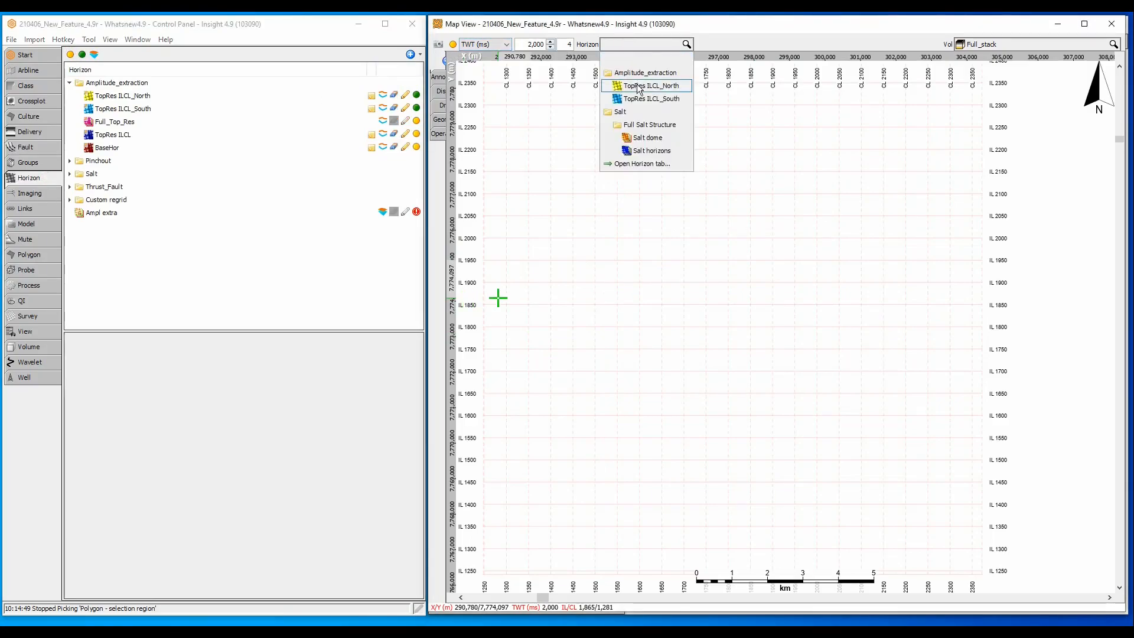
click(639, 87)
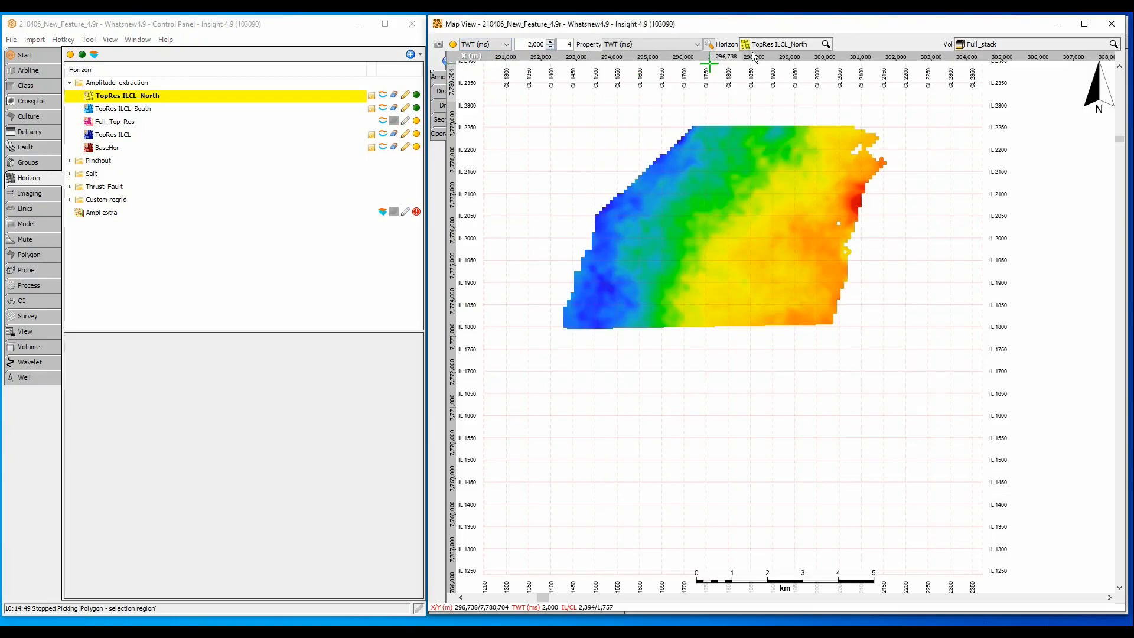
click(771, 45)
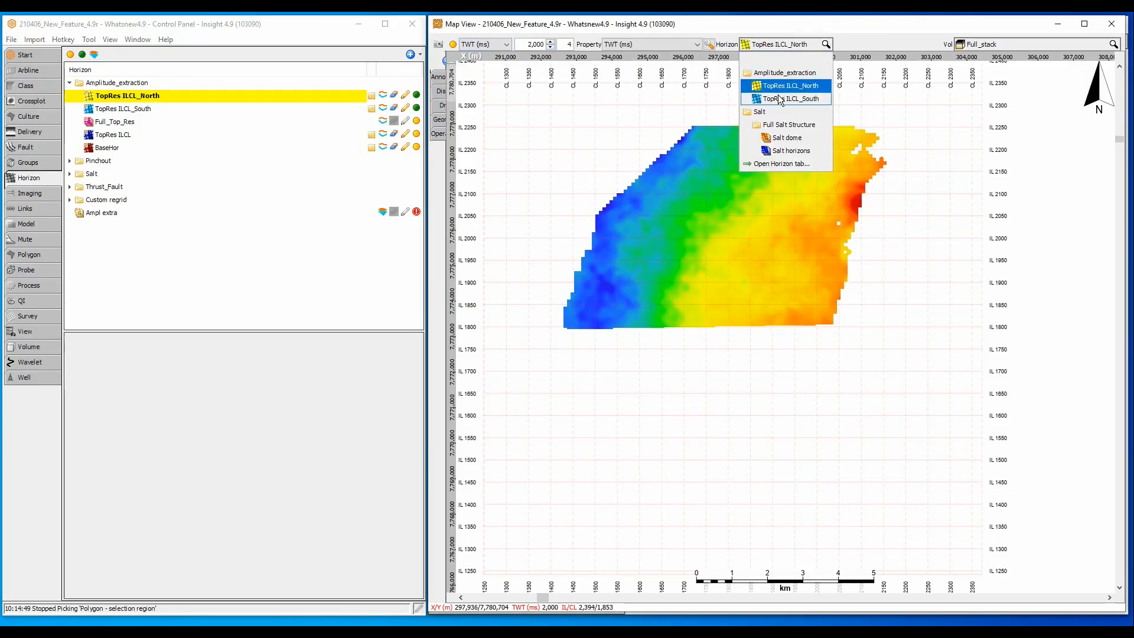
click(778, 98)
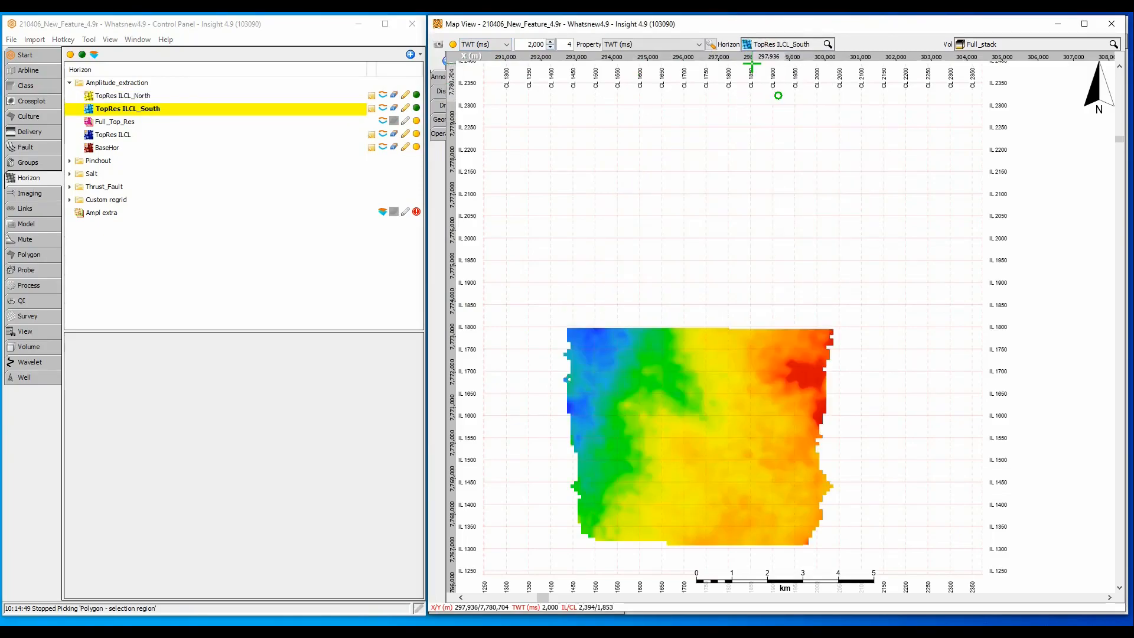
Step: Inspect Full_Top_Res's components, then display Full_Top_Res on the map, centred
click(335, 123)
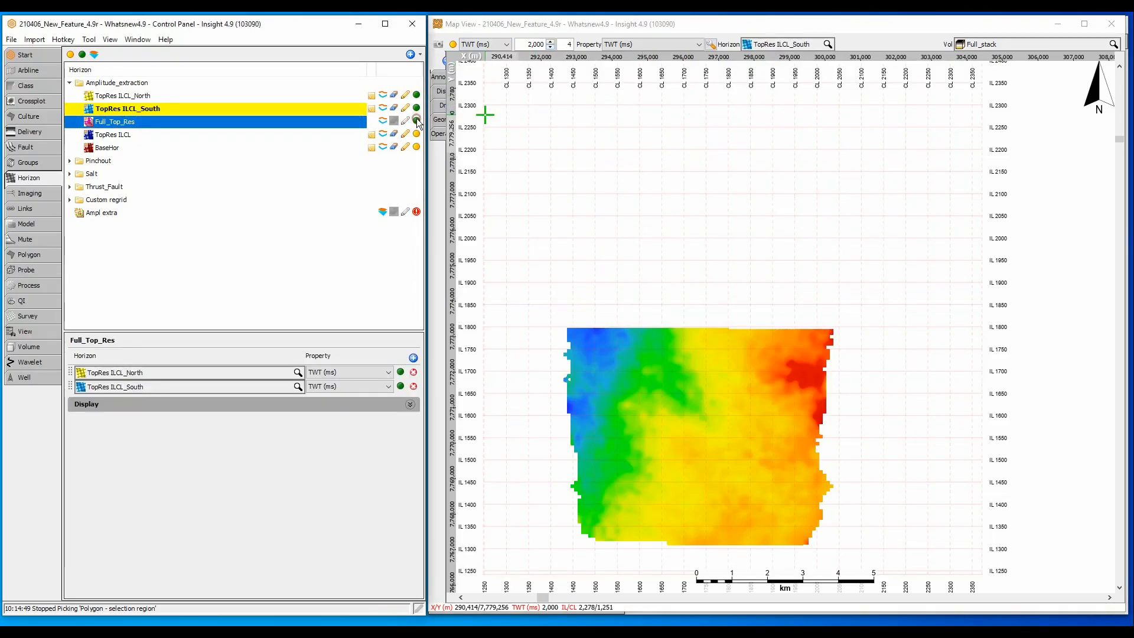
click(768, 46)
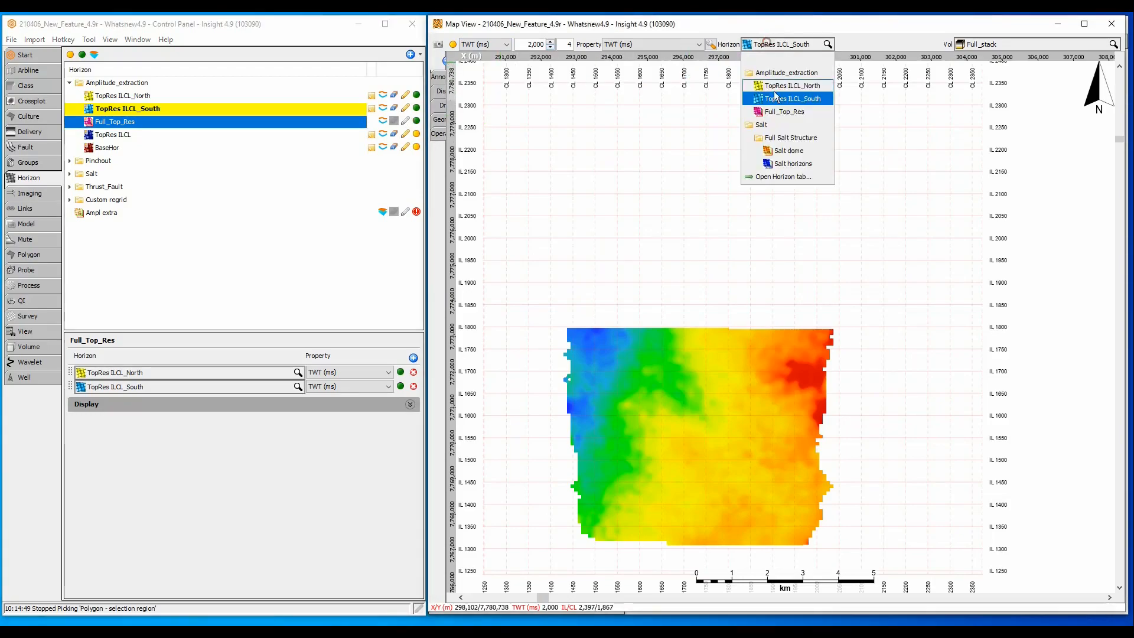
click(773, 111)
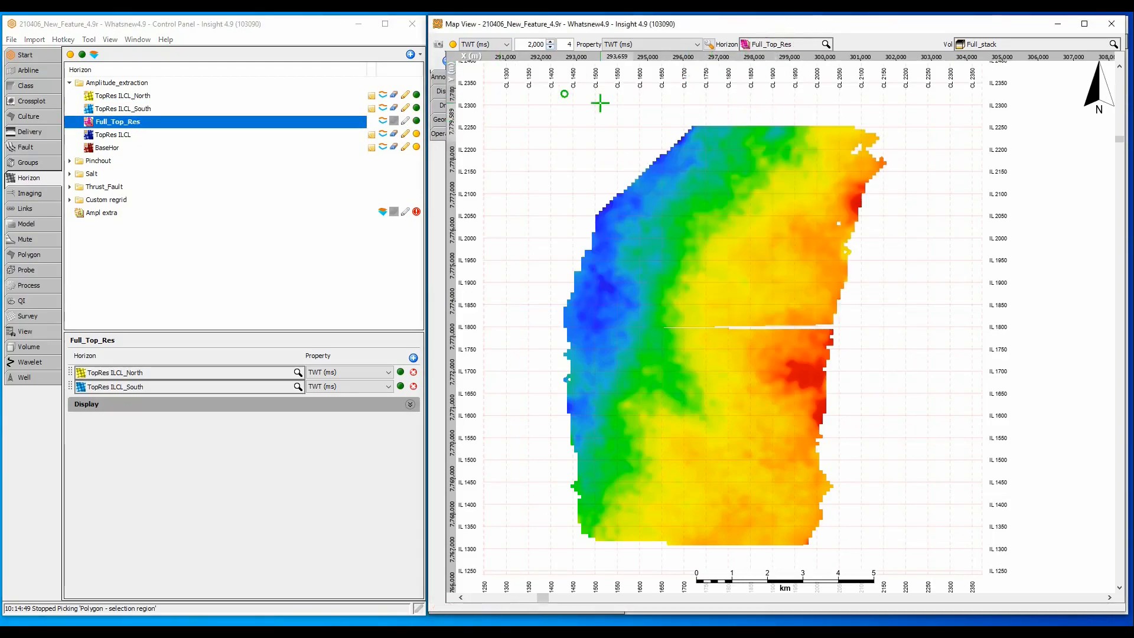
click(442, 92)
drag(907, 201, 835, 190)
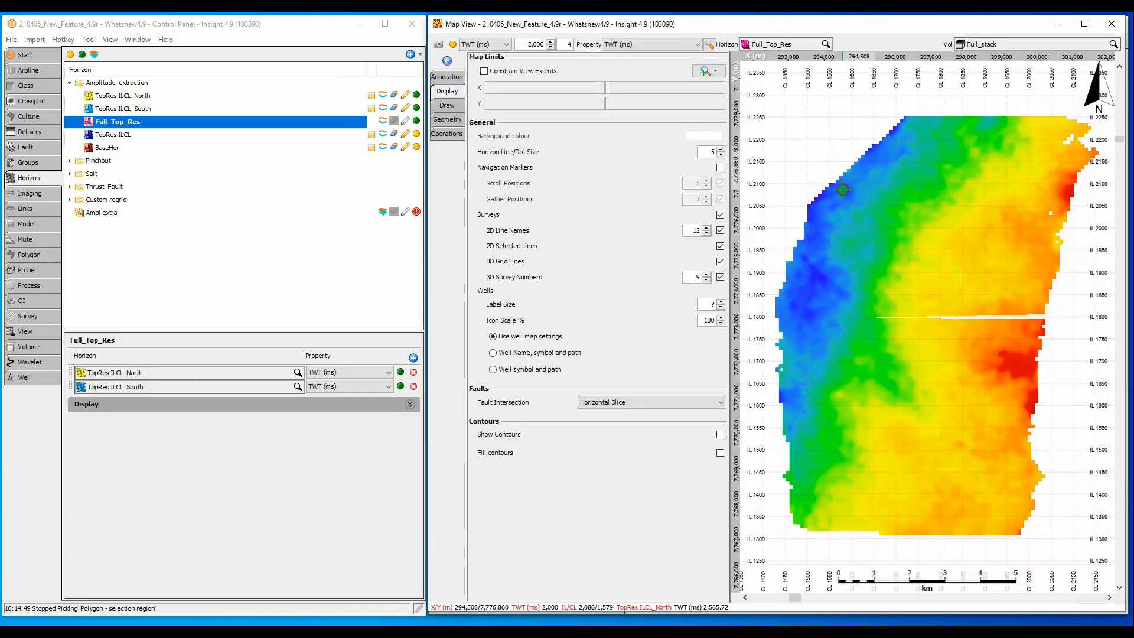
Step: Turn on Show Contours for the map and preview the Export Contours formats
click(720, 436)
scroll(708, 443, down, 1)
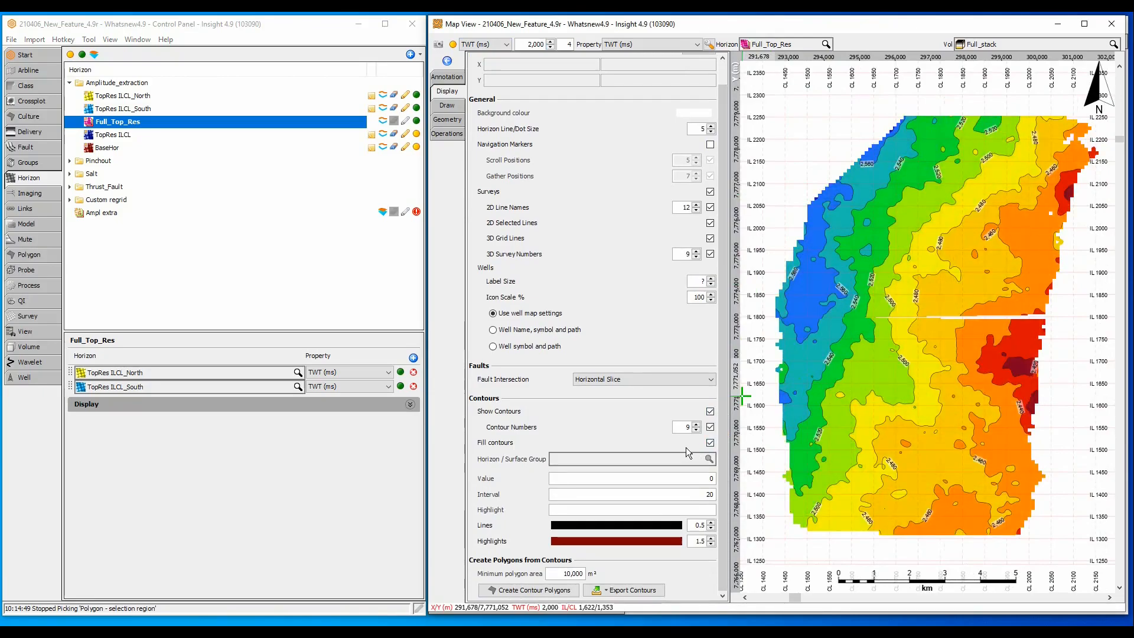
click(655, 590)
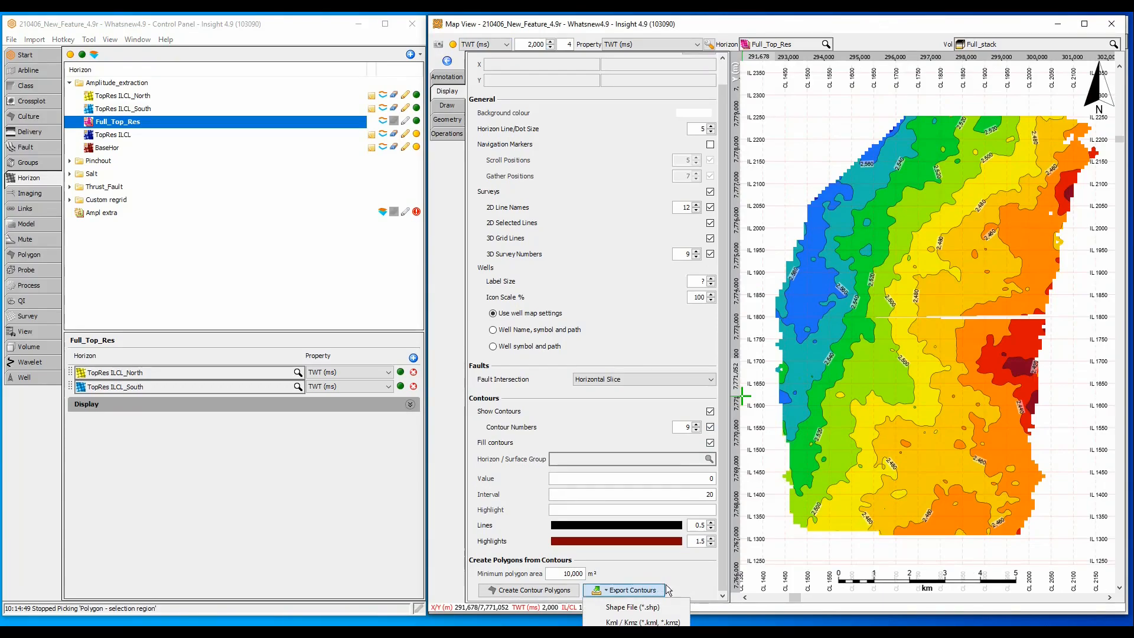
click(674, 579)
Step: Switch off Fill contours and Show Contours, collapse the Display panel, and recentre the horizon
click(710, 443)
click(710, 411)
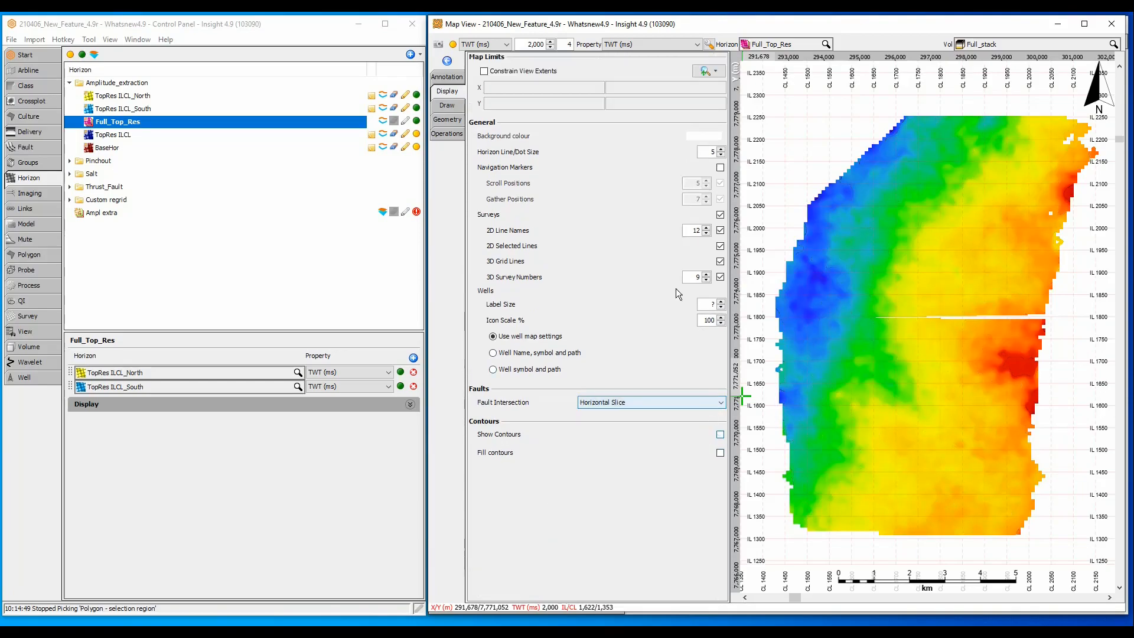
click(441, 89)
drag(620, 193, 706, 189)
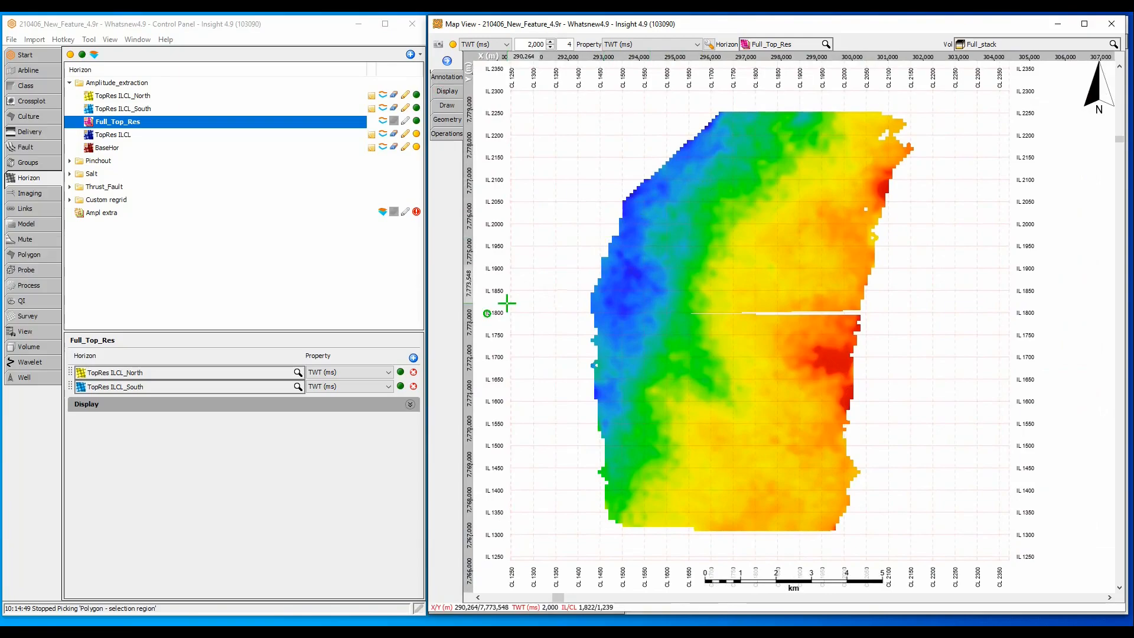
Step: Set TopRes ILCL_North to RMS Reservoir and TopRes ILCL_South to RMS_Incoherency_0abv_50bel, then open a 3D View
click(363, 372)
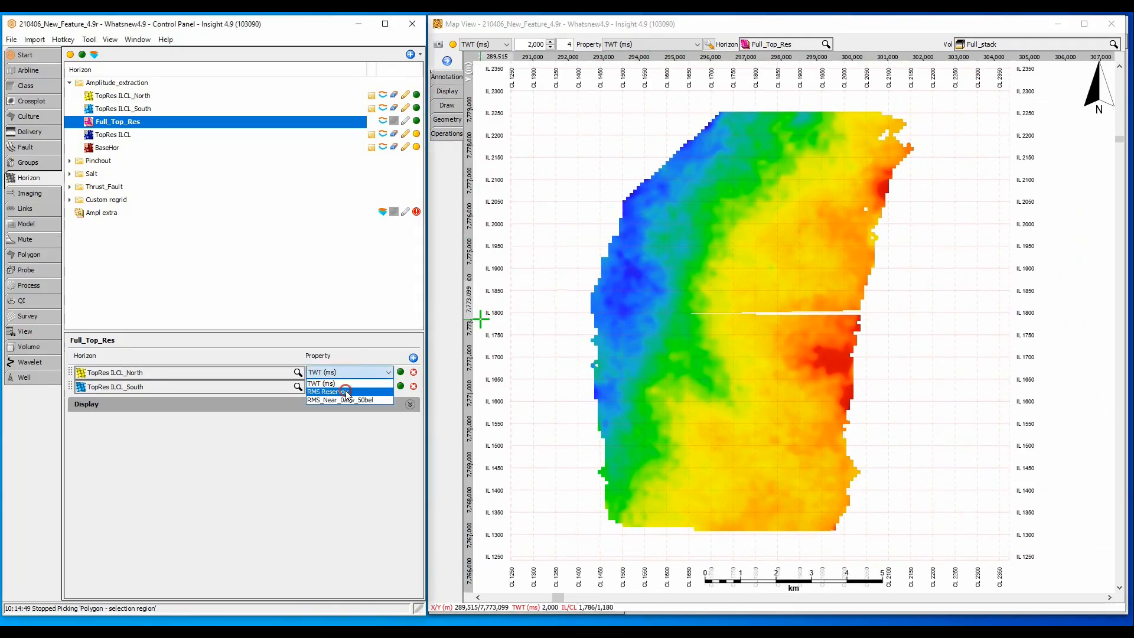
click(346, 391)
click(343, 386)
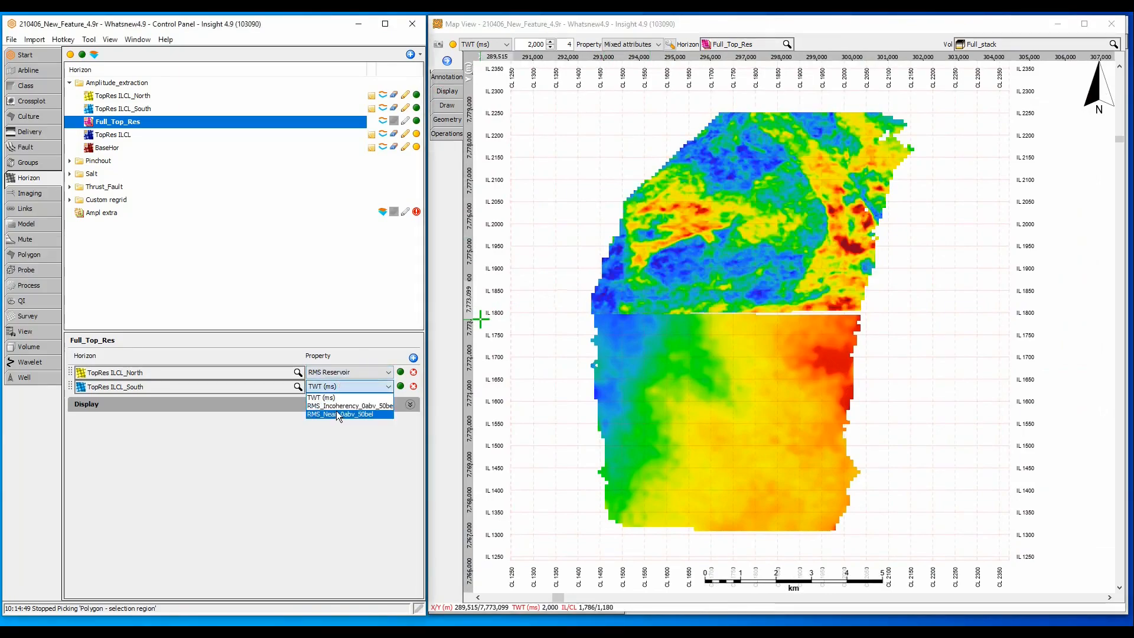
click(334, 406)
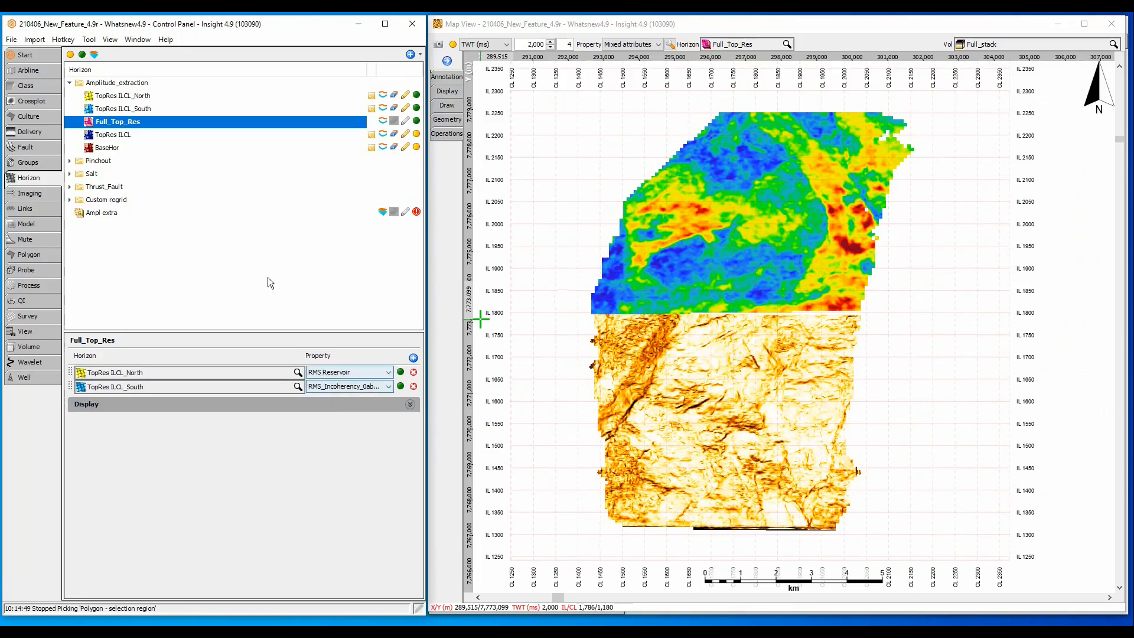
click(139, 40)
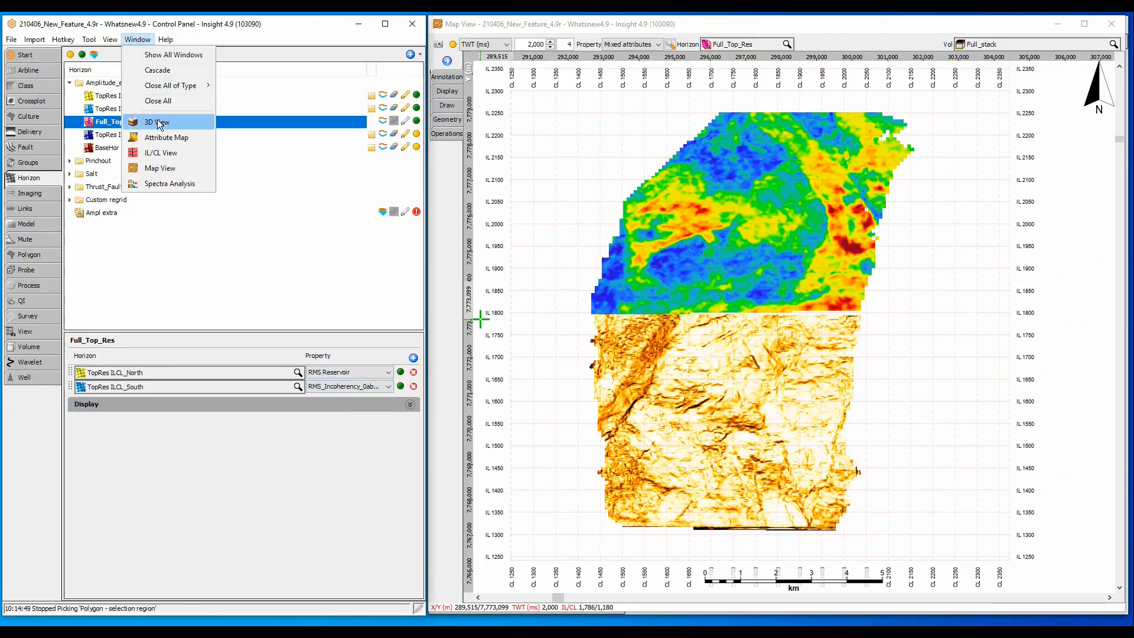
click(155, 120)
Step: Hide the inline and crossline seismic slices in the 3D View, then zoom and rotate around the horizons
click(616, 44)
click(696, 45)
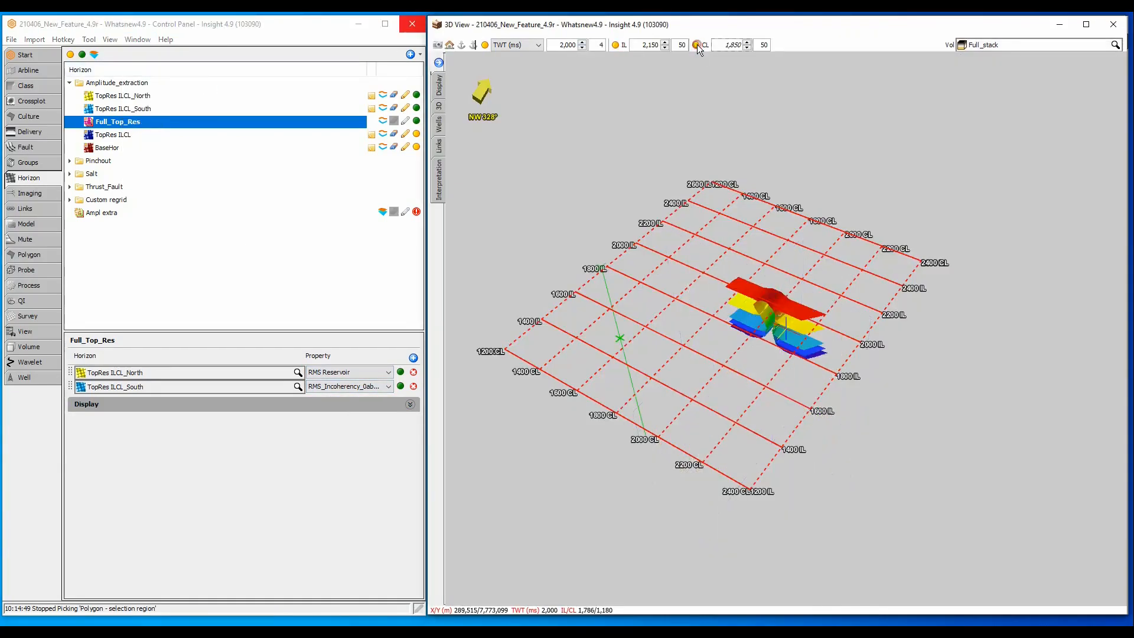
scroll(770, 319, up, 2)
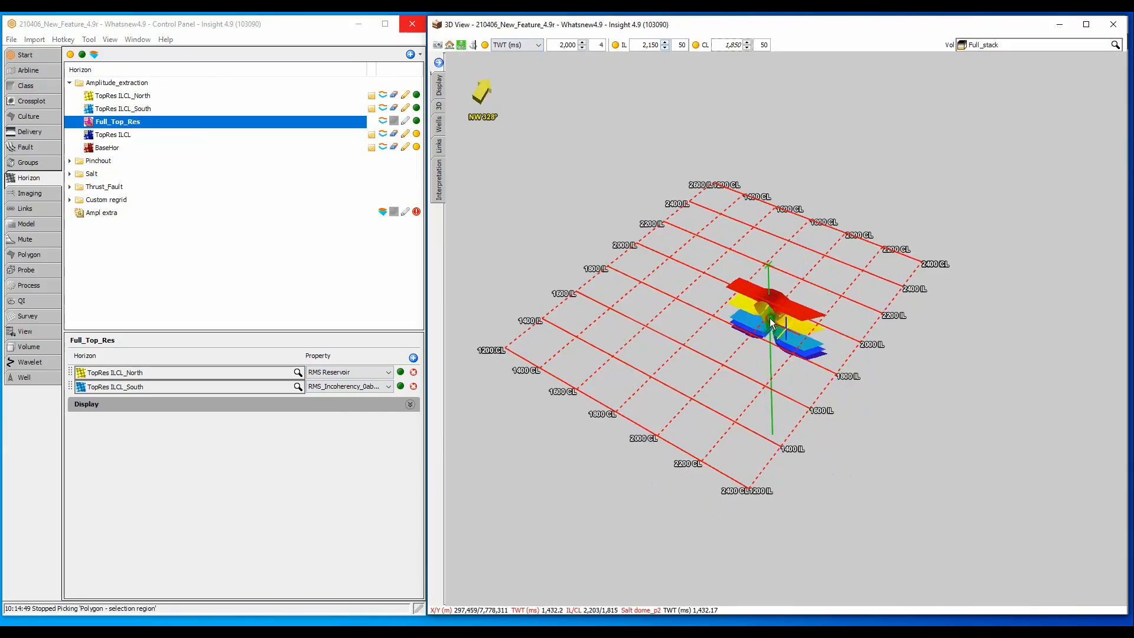
scroll(849, 316, up, 6)
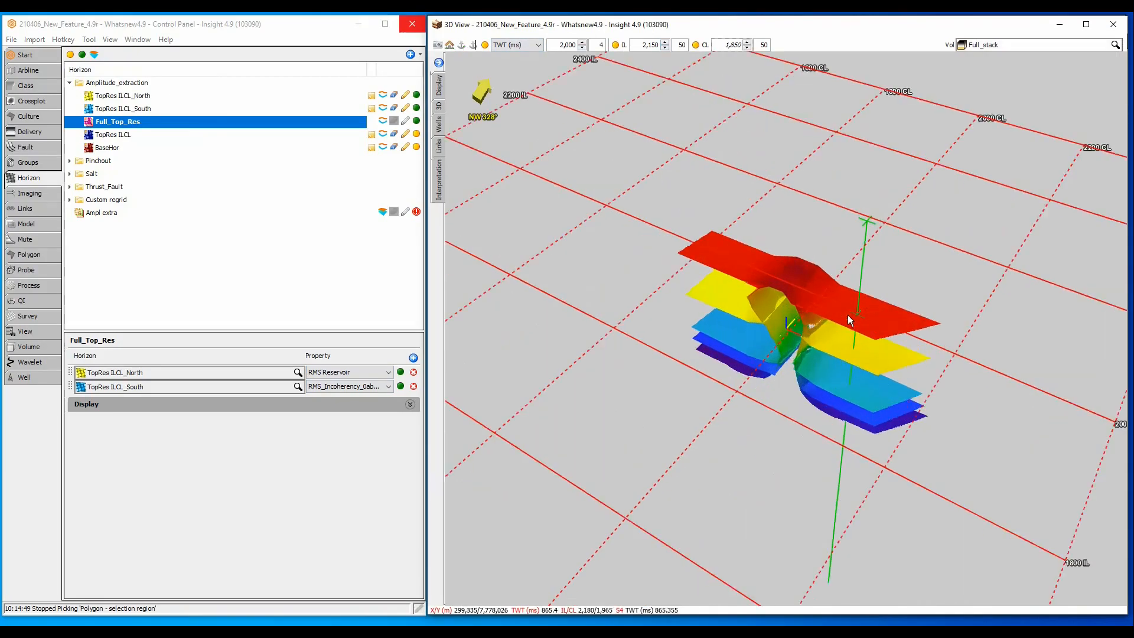
drag(849, 314, 558, 327)
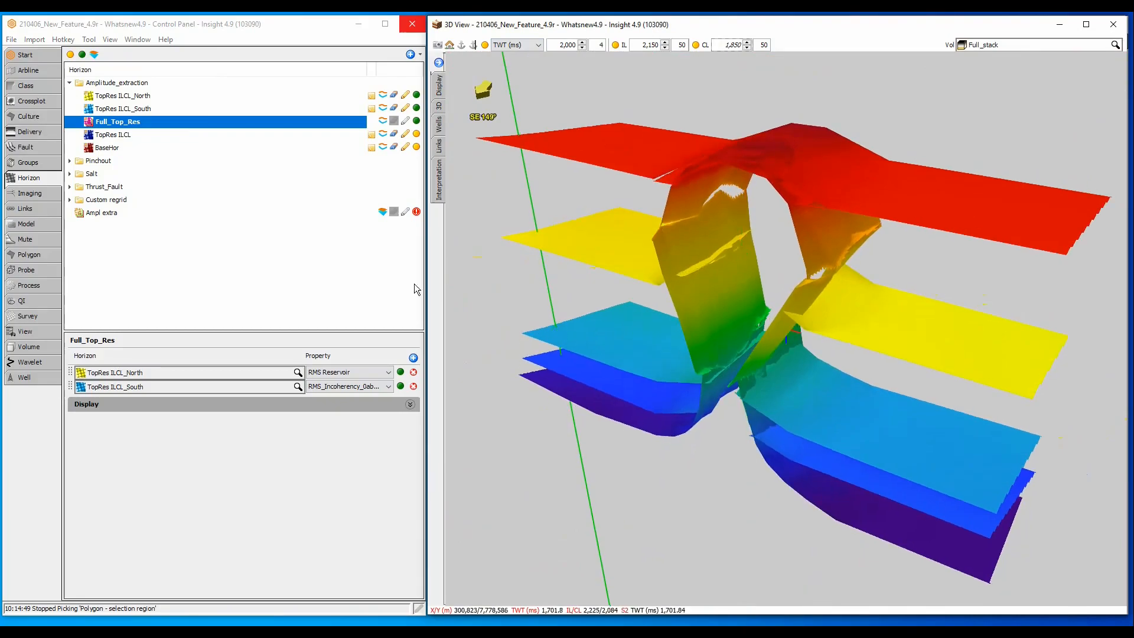
Step: Expand Salt > Full Salt Structure and toggle the Salt dome and Salt horizons visibility off and on
click(71, 174)
click(70, 175)
double_click(81, 202)
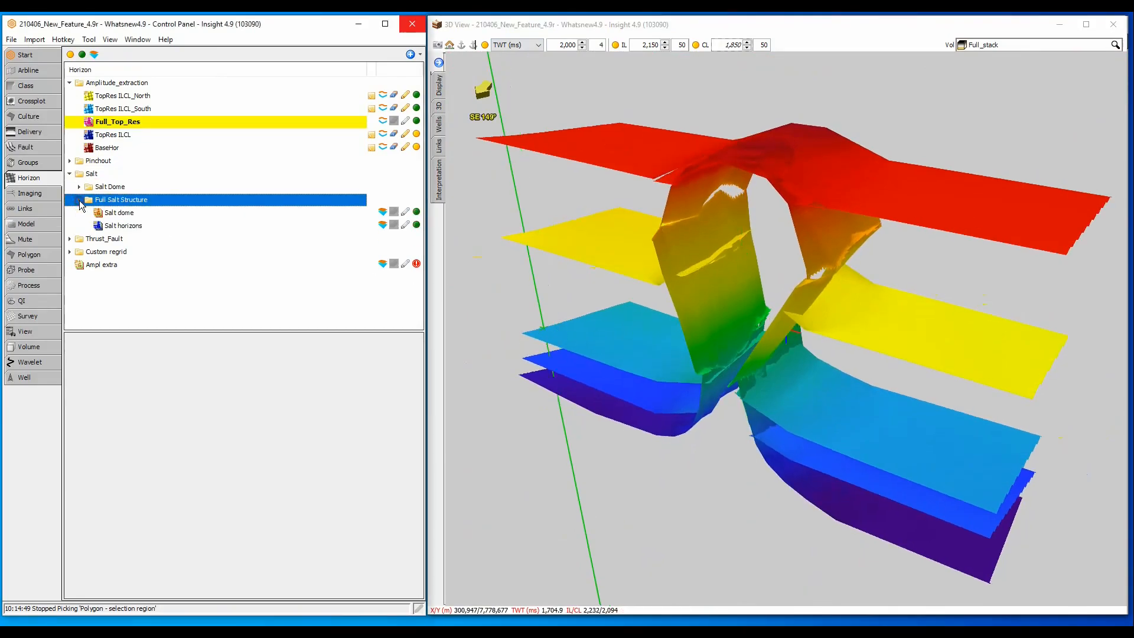
click(346, 212)
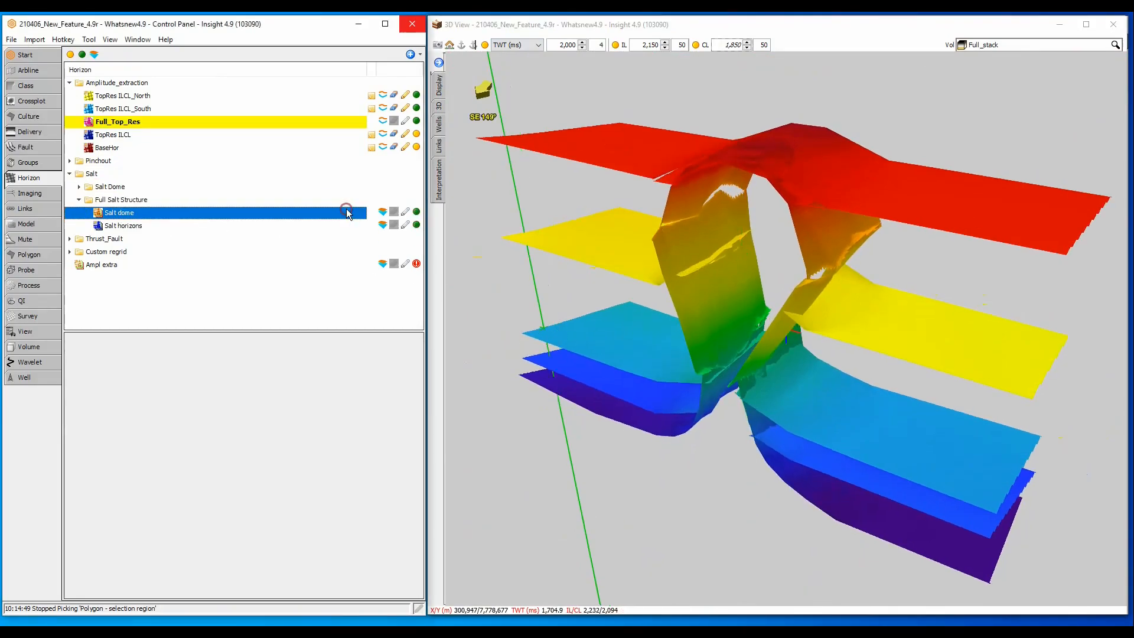
click(415, 211)
click(415, 212)
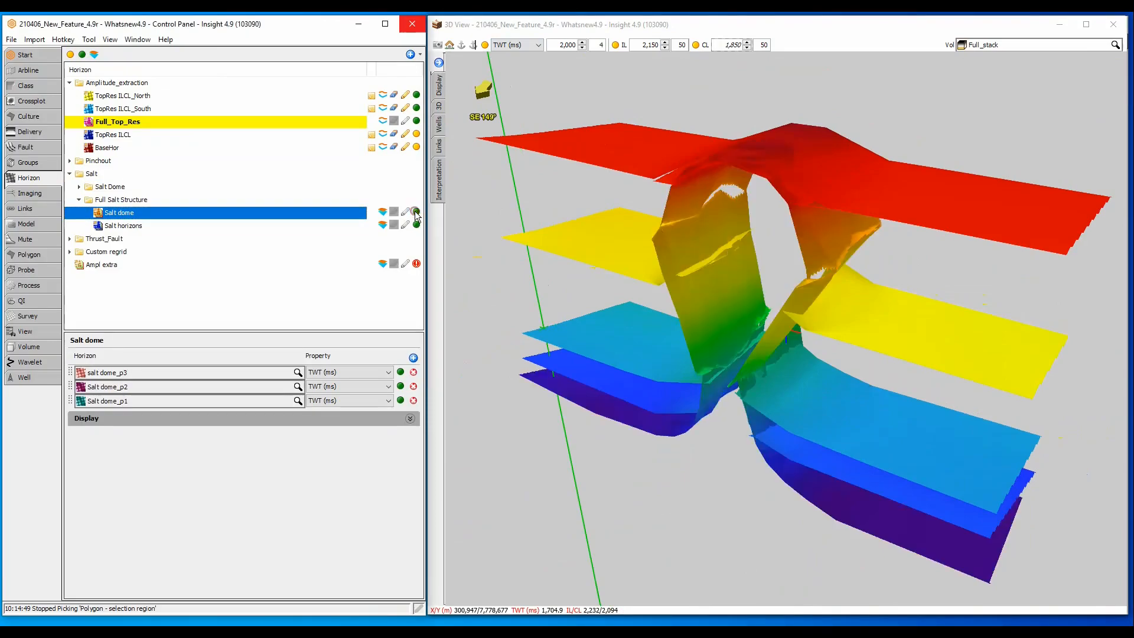
click(329, 225)
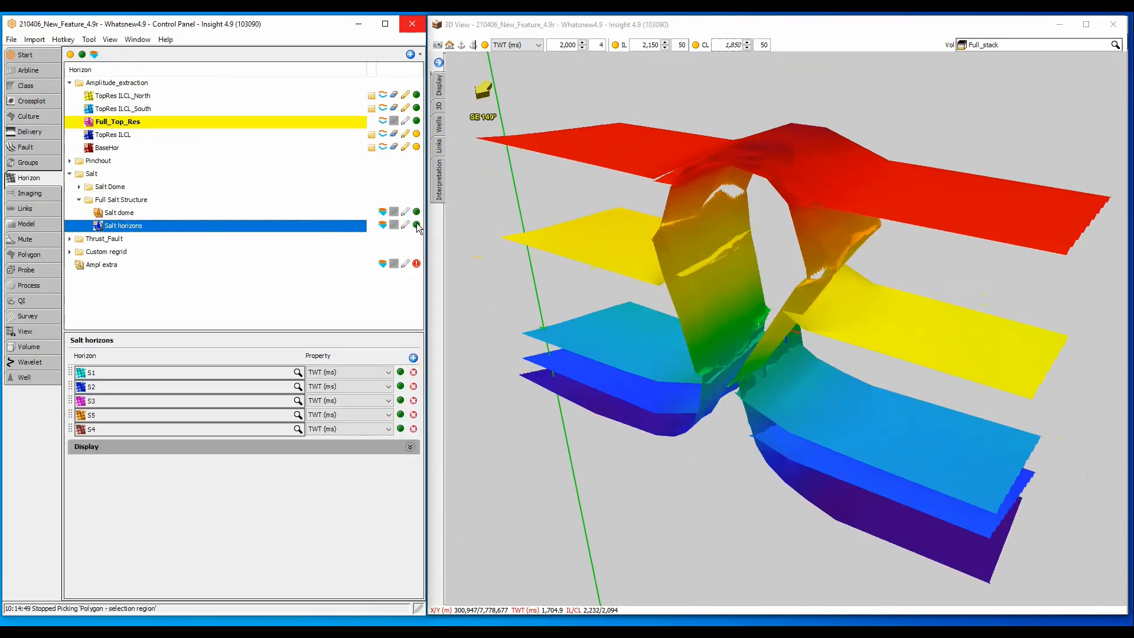
click(416, 225)
click(416, 225)
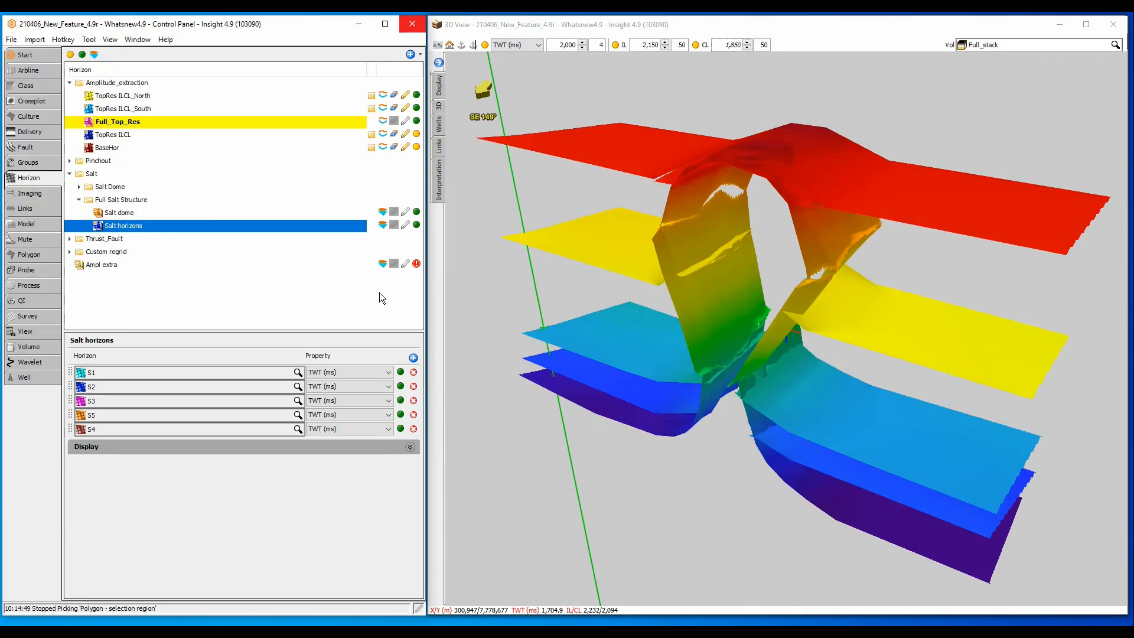
Step: Review the TopRes ILCL_North horizon's details with Alt+Enter and cancel without changes
click(116, 101)
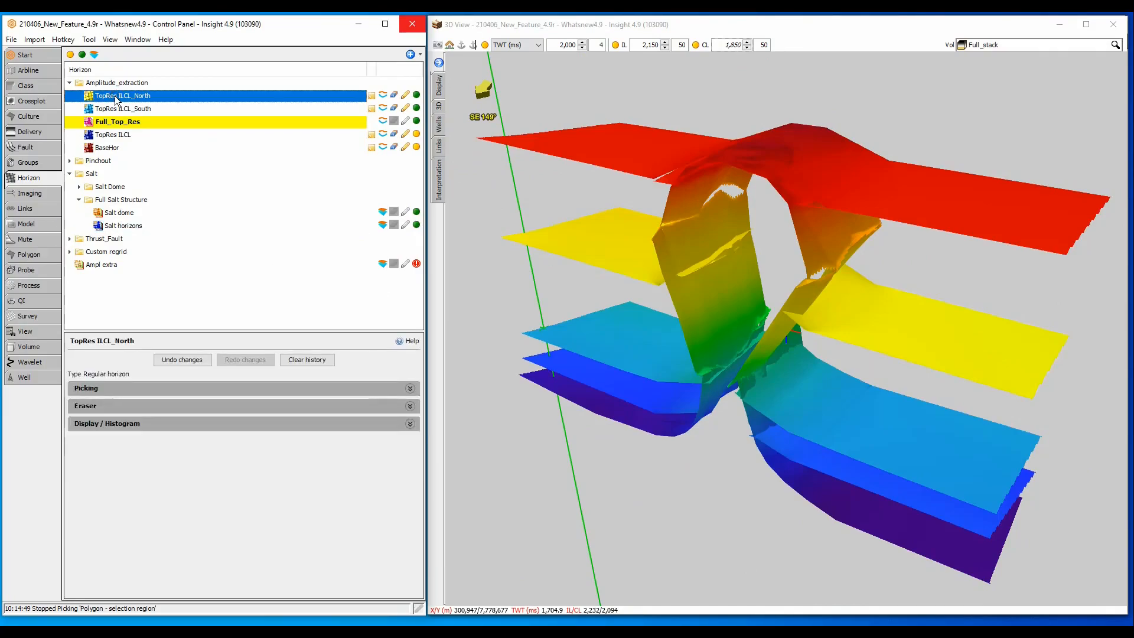
key(alt+Return)
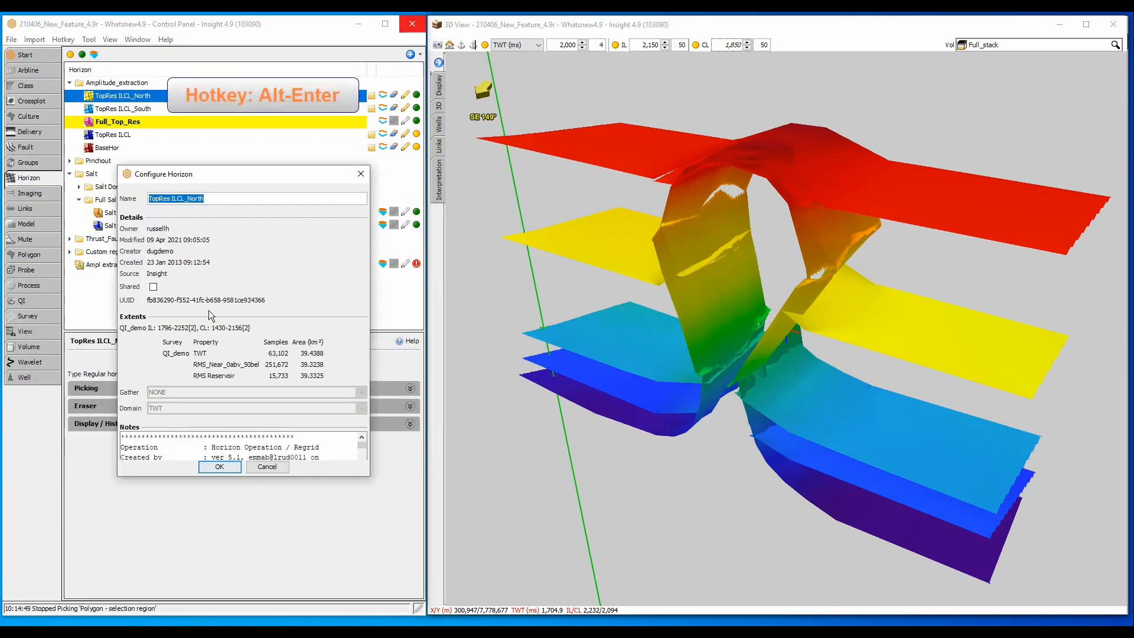
click(278, 466)
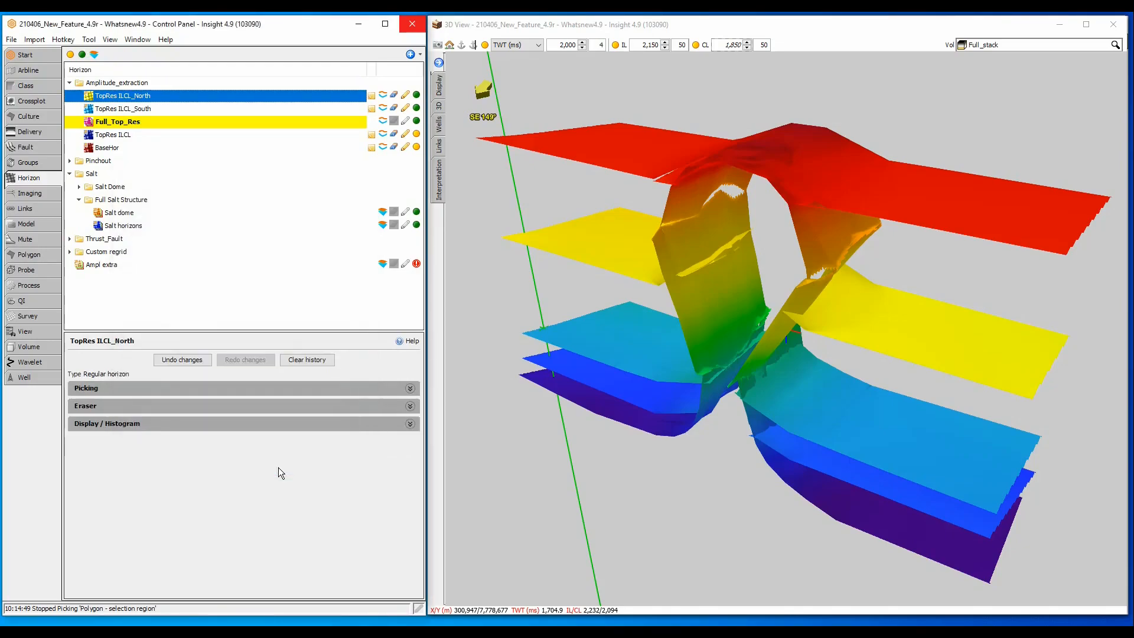
Step: Delete the Math "h1" horizon from the Custom regrid folder, confirming Yes
click(69, 252)
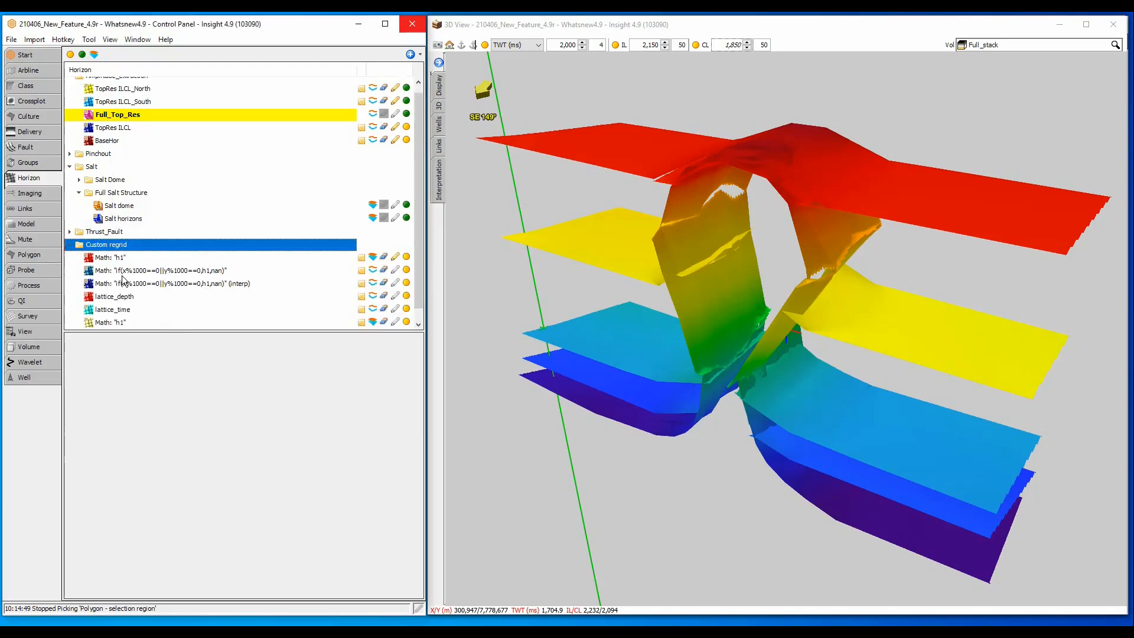
click(129, 259)
key(Delete)
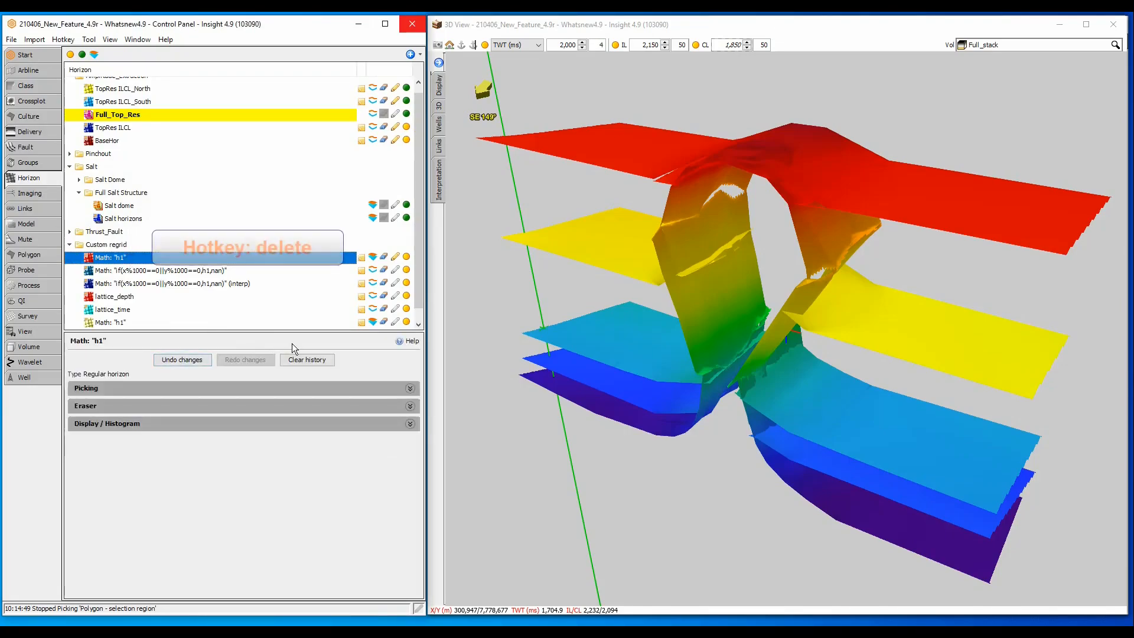
click(226, 341)
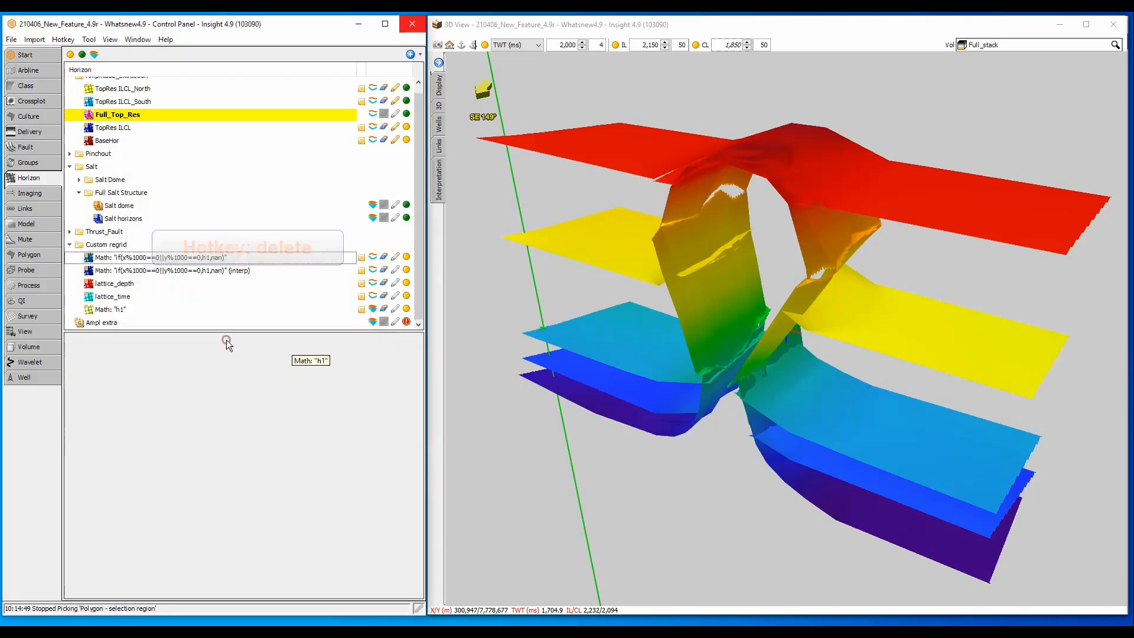
click(137, 39)
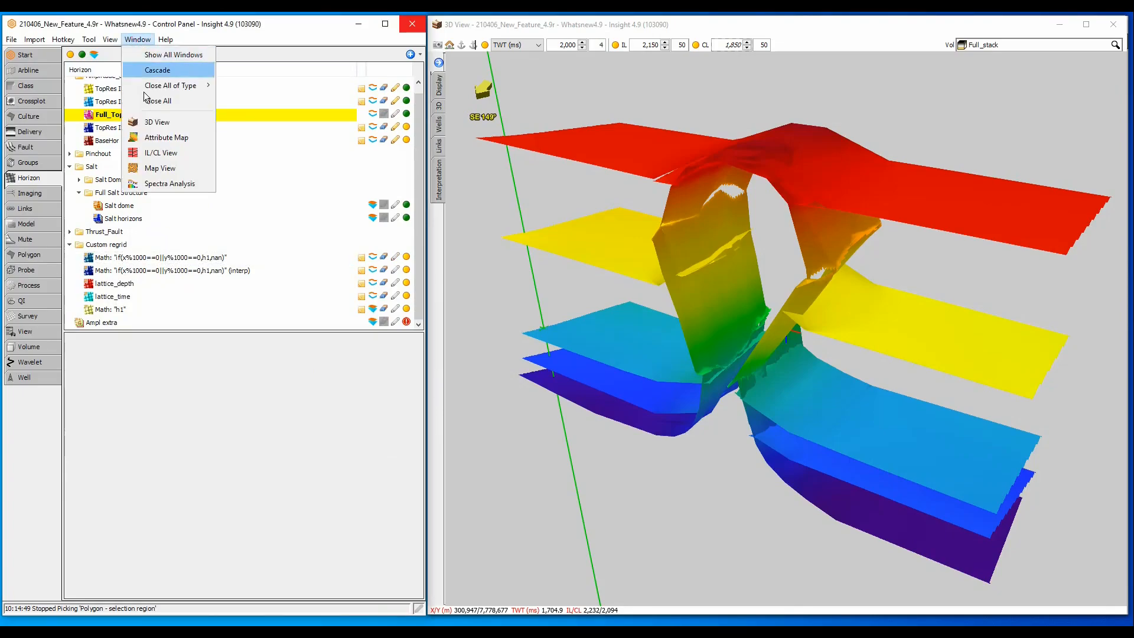
Step: Open an IL/CL View and set Compare to "Compare two volumes using slider" for Near_stack versus Far_stack
click(159, 153)
key(alt+Return)
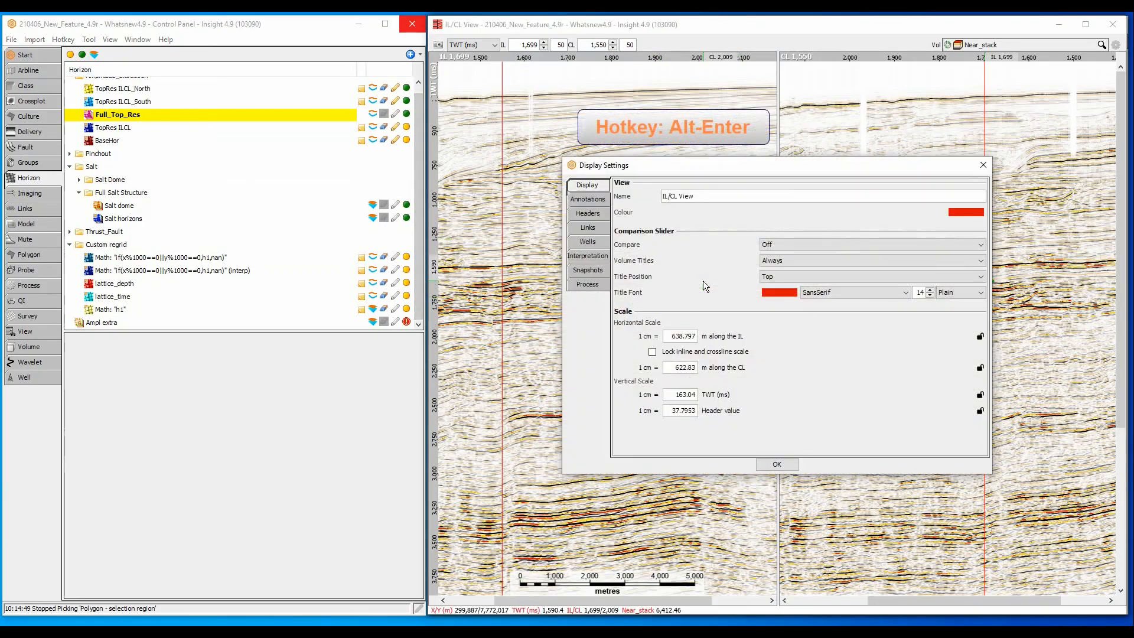
click(780, 244)
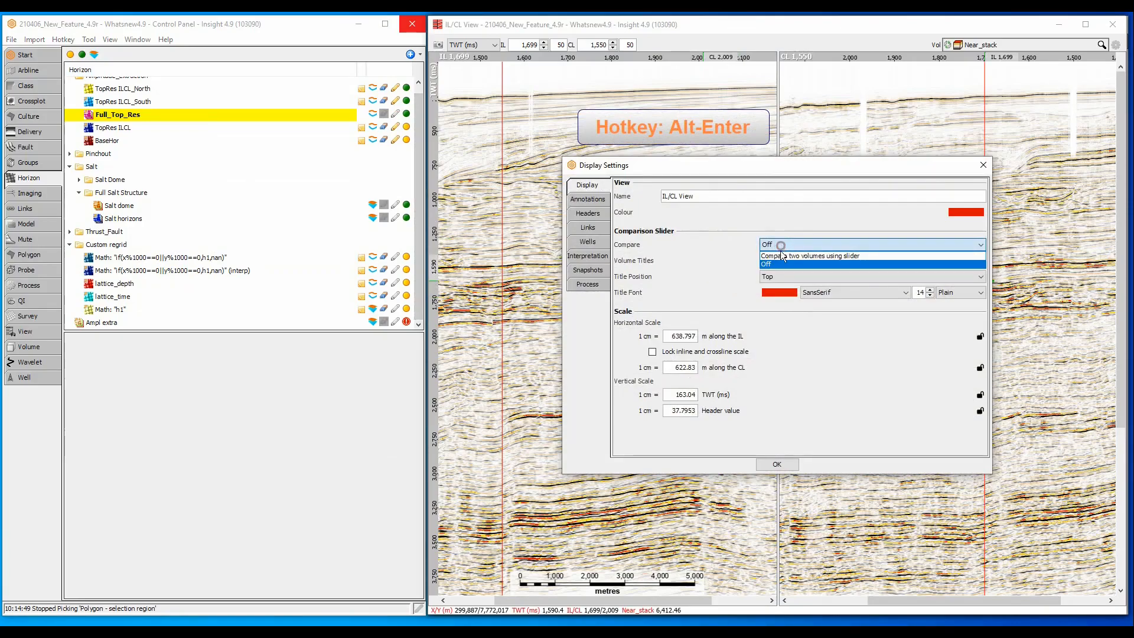
click(782, 255)
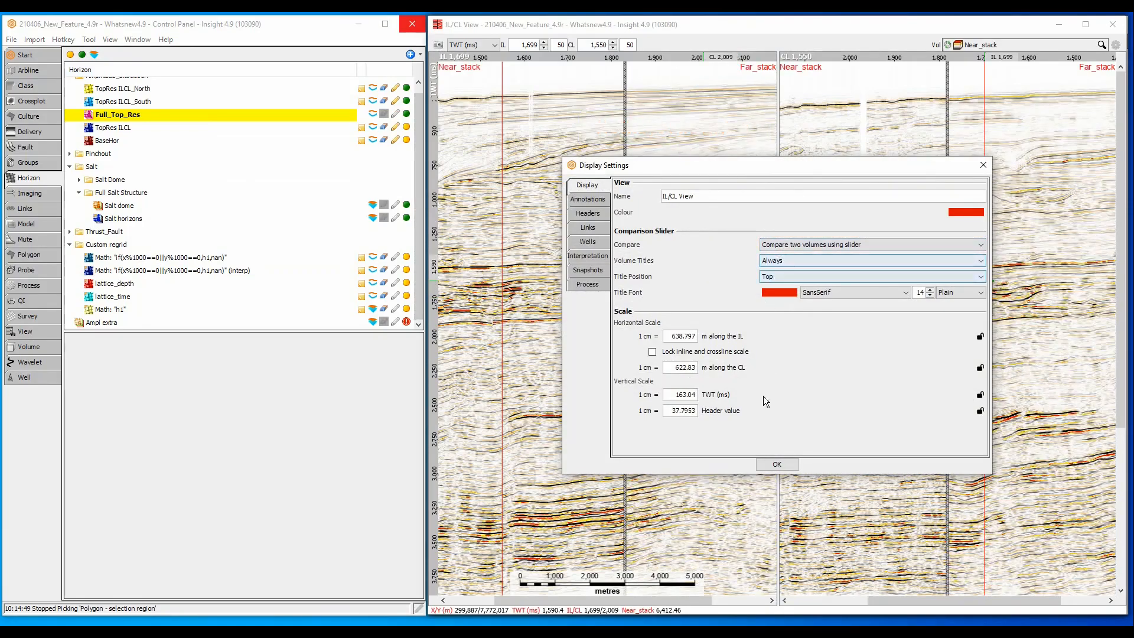
click(777, 464)
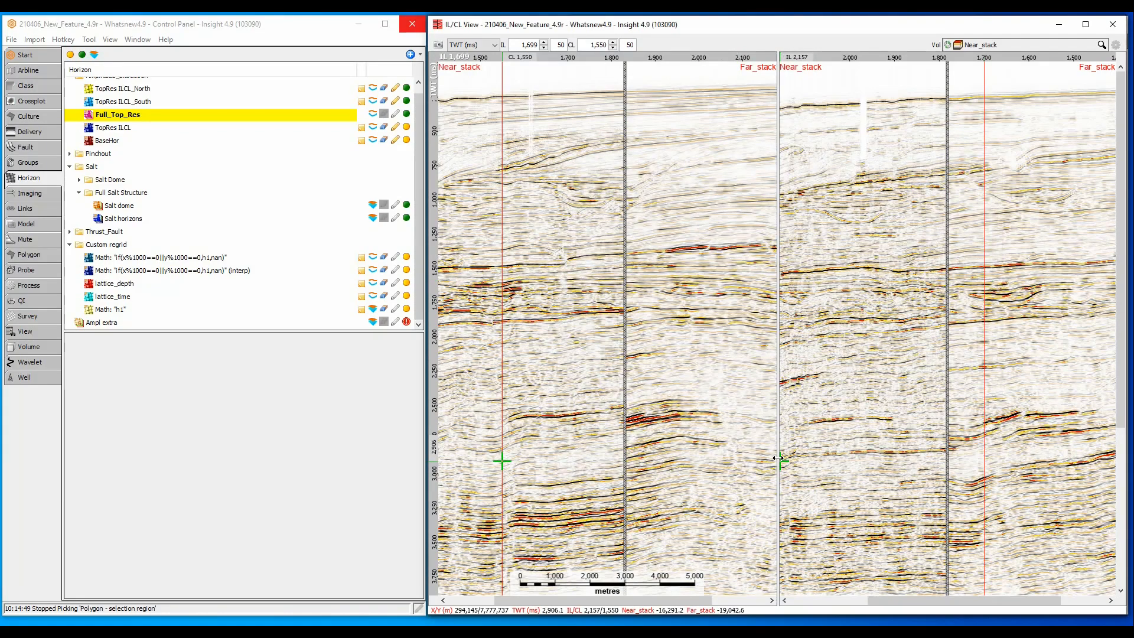
Step: Keep Near_stack as the compared volume and drag the divider to reveal more Far_stack inline
click(1007, 45)
scroll(1006, 253, down, 1)
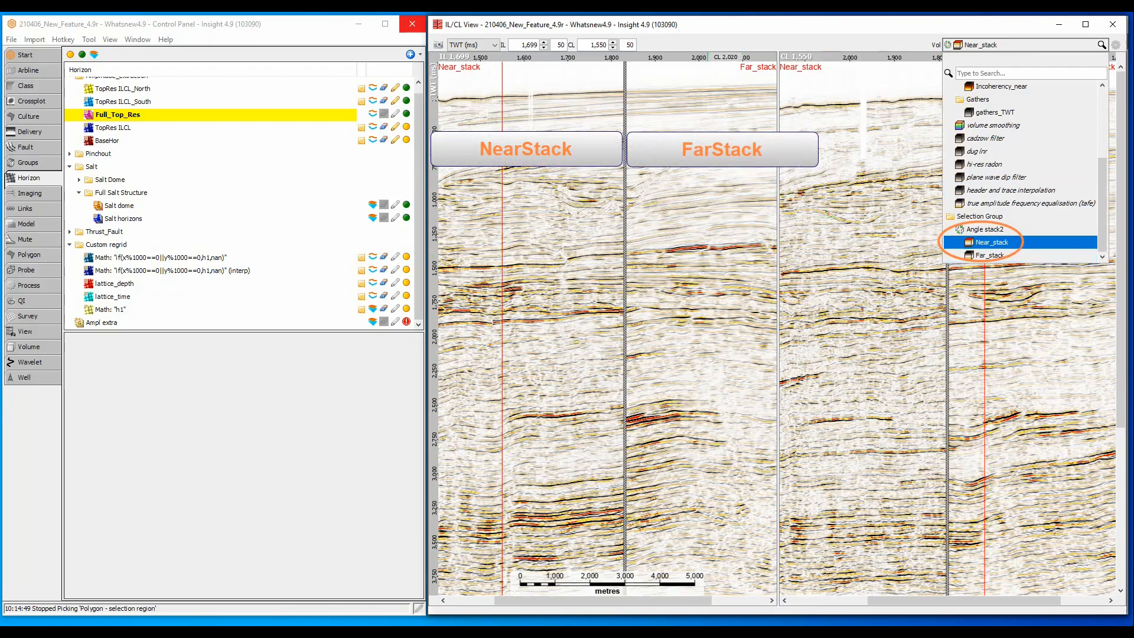
click(647, 73)
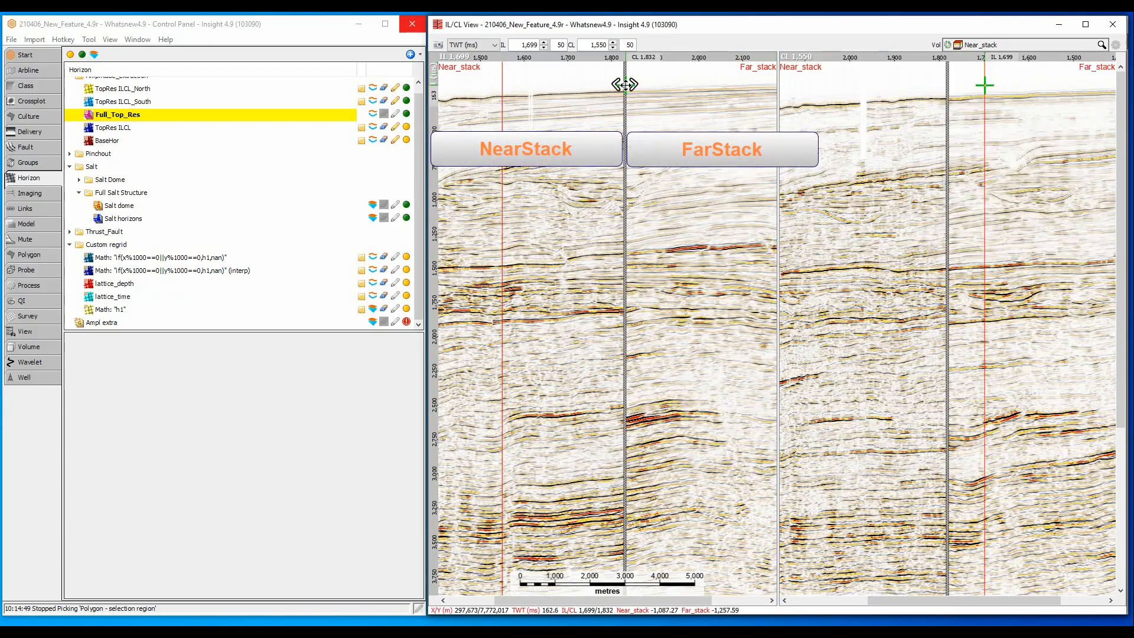
drag(623, 83, 725, 141)
Step: Zoom into the deeper reflectors and sweep the near/far divider across inline and crossline sections
drag(462, 345, 767, 536)
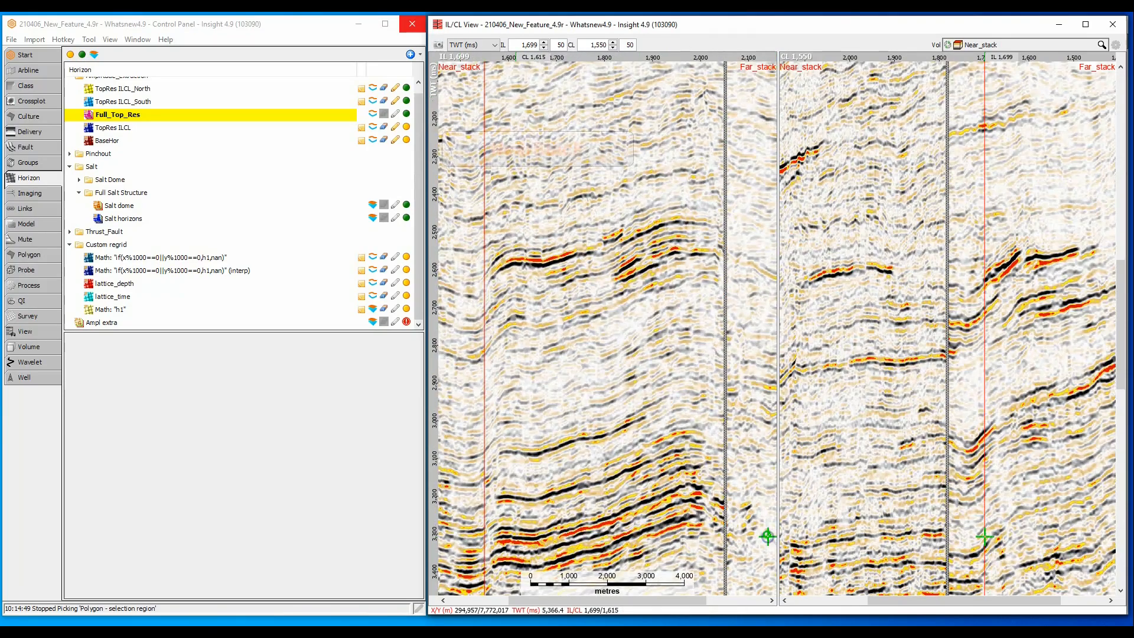
drag(724, 382, 470, 380)
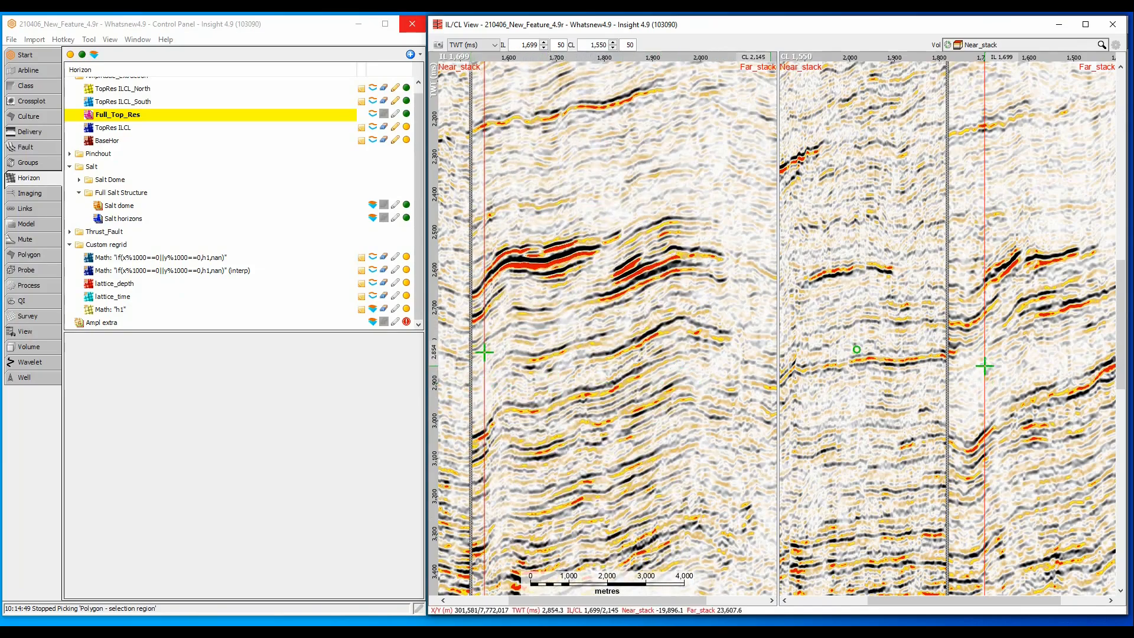
drag(948, 330, 803, 341)
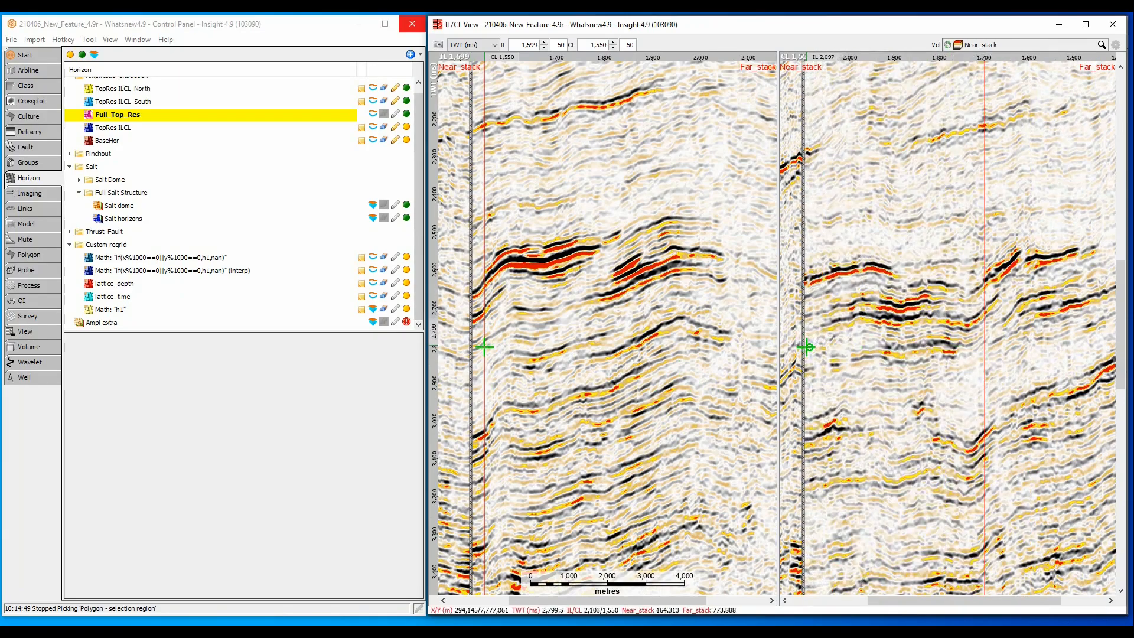